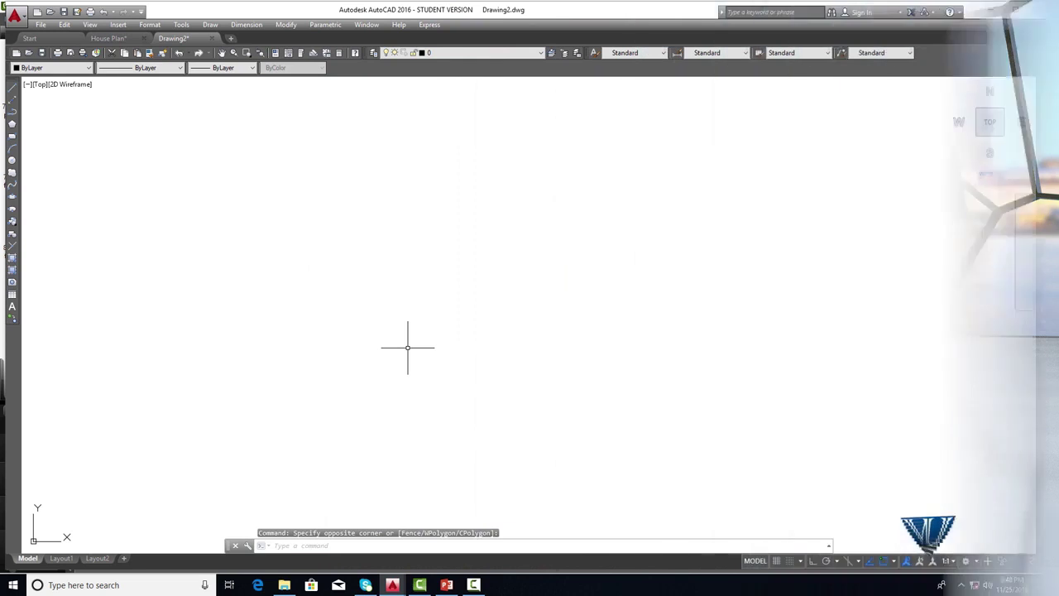
Set the drawing units to Architectural length with 0'-0" precision using UN
{"action": "left_click", "coordinate": [483, 206]}
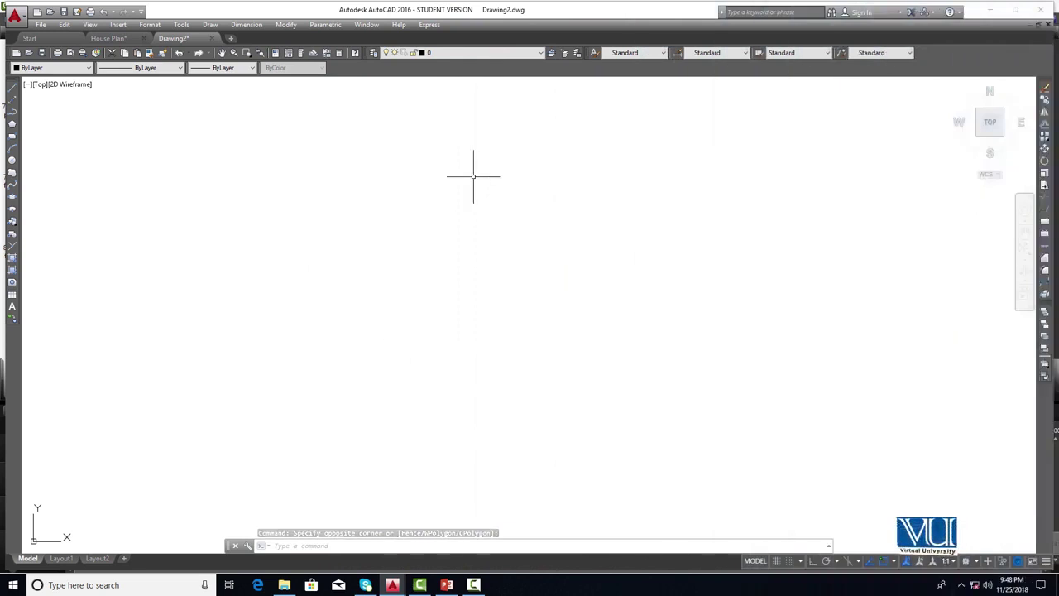
{"action": "type", "text": "UN"}
{"action": "key", "text": "Return"}
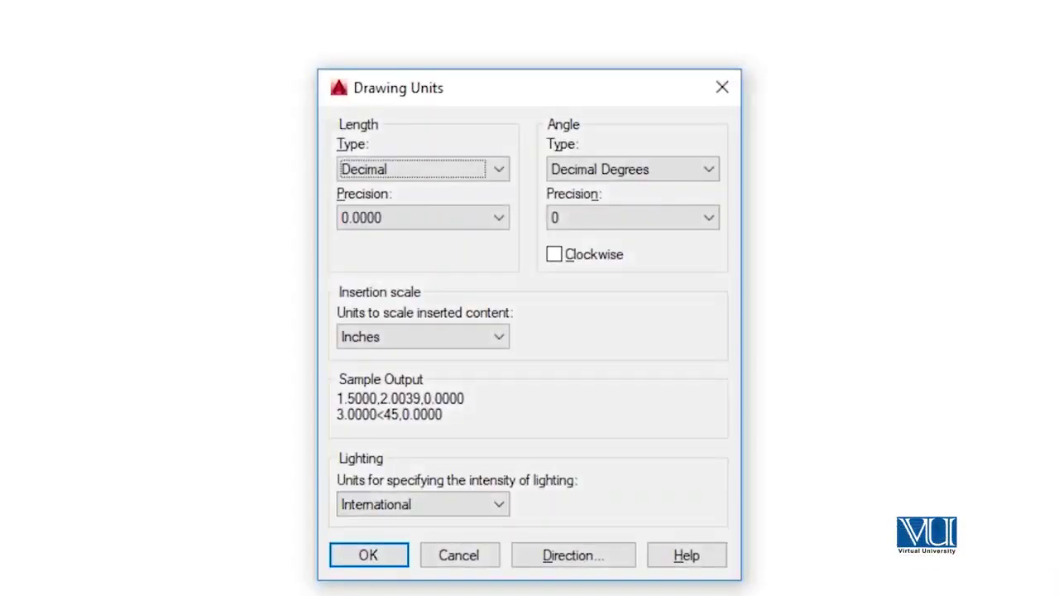
{"action": "left_click", "coordinate": [378, 168]}
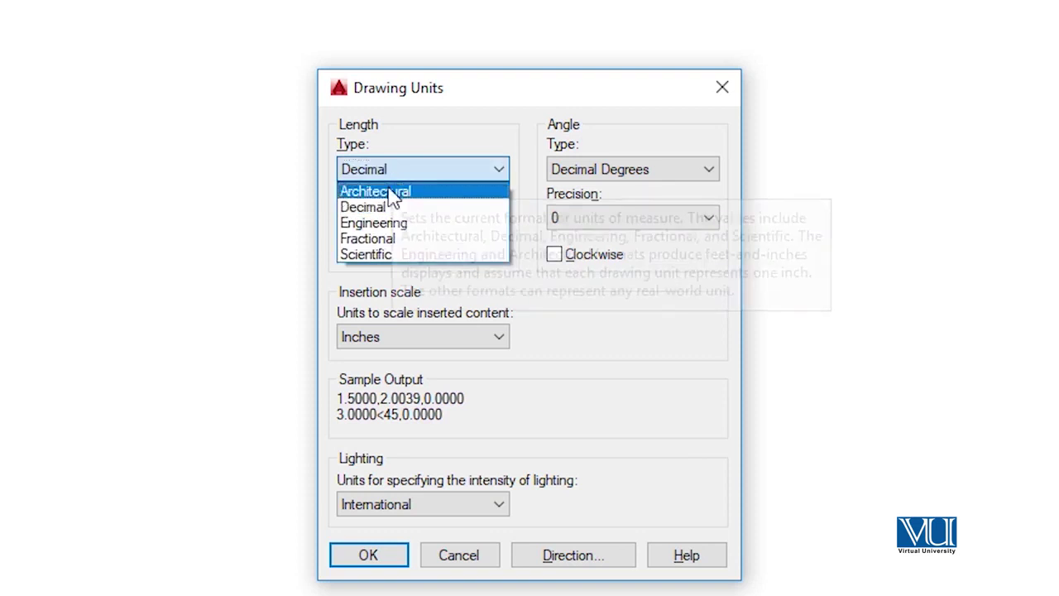
{"action": "left_click", "coordinate": [385, 189]}
{"action": "left_click", "coordinate": [374, 218]}
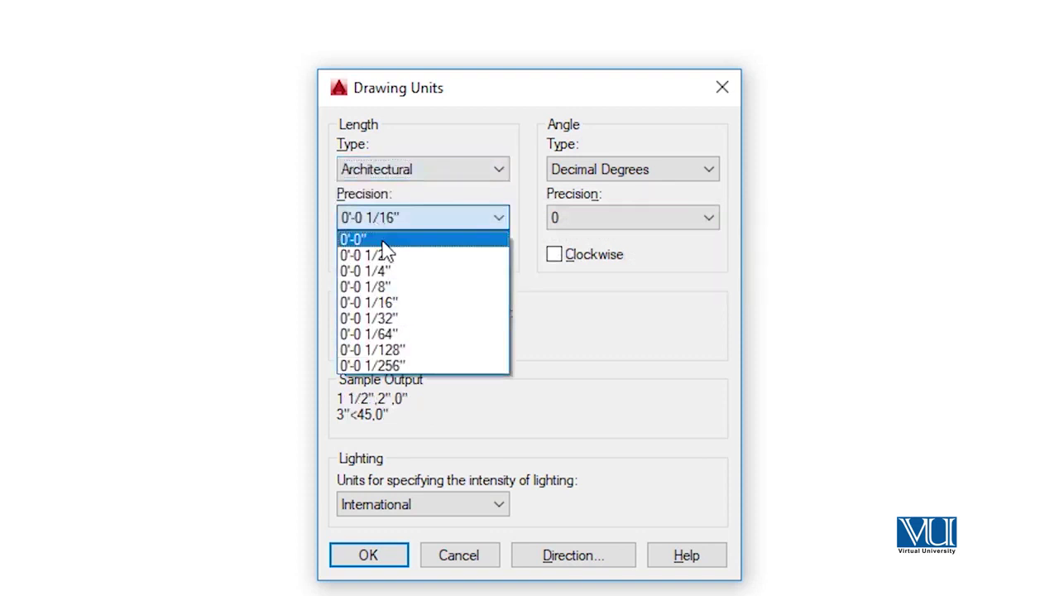
{"action": "left_click", "coordinate": [380, 240]}
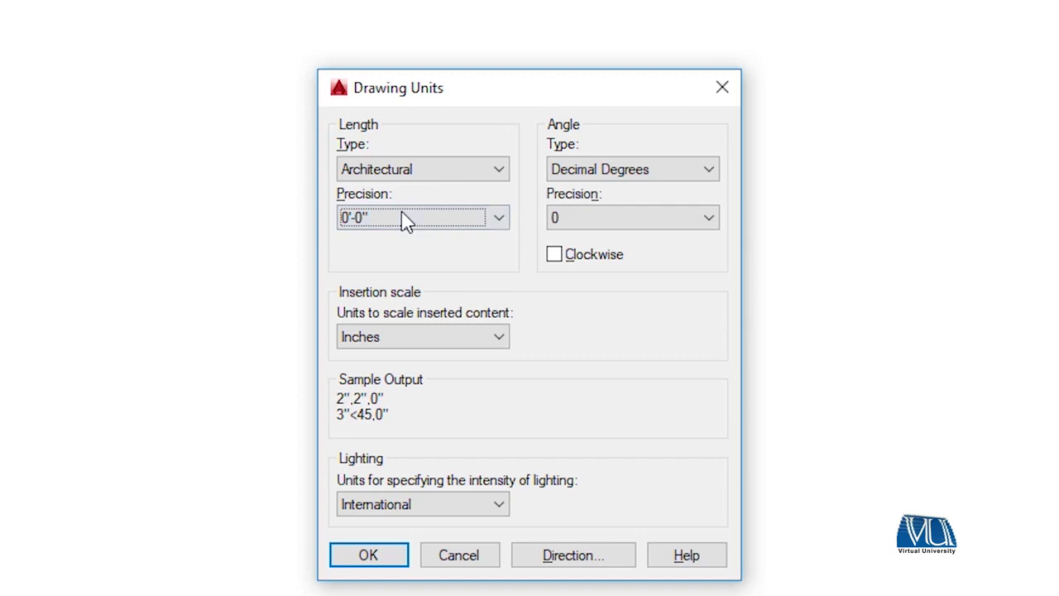
{"action": "left_click", "coordinate": [366, 556]}
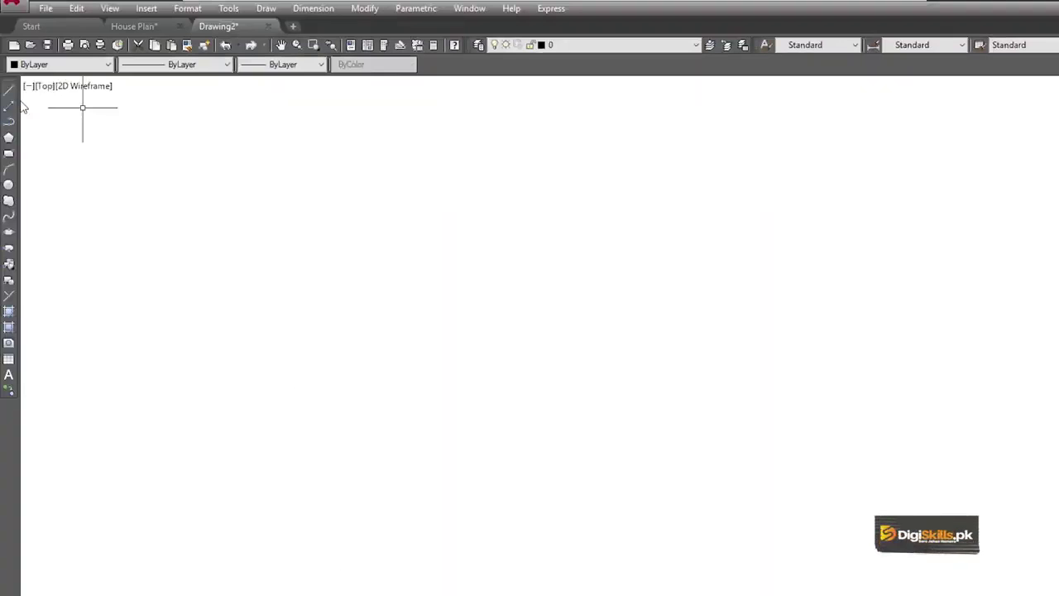
Draw an open zigzag of seven connected line segments
{"action": "left_click", "coordinate": [10, 89]}
{"action": "left_click", "coordinate": [224, 306]}
{"action": "left_click", "coordinate": [465, 235]}
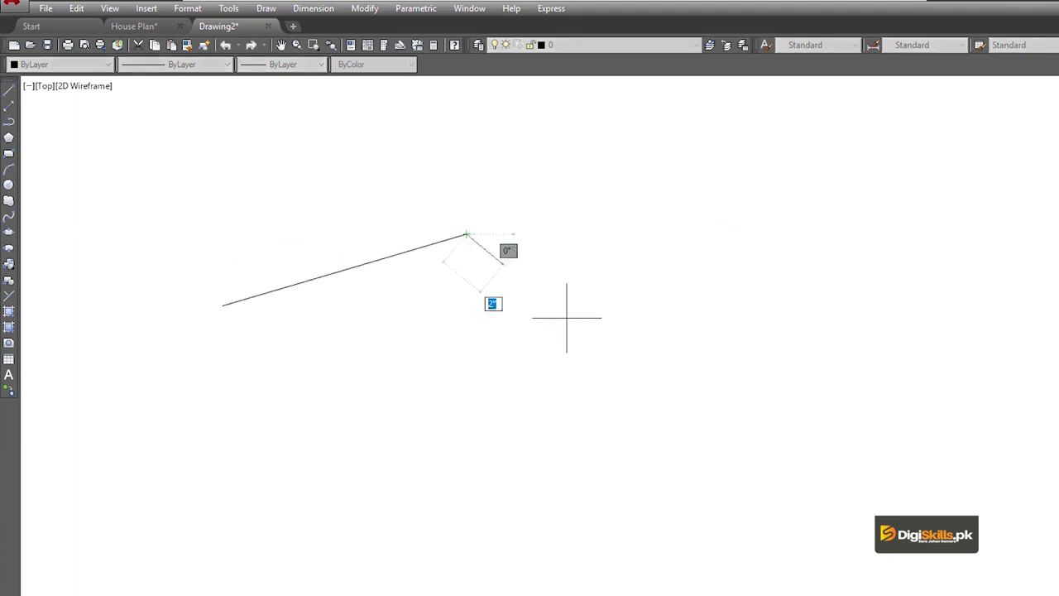
{"action": "left_click", "coordinate": [674, 339]}
{"action": "left_click", "coordinate": [805, 225]}
{"action": "left_click", "coordinate": [1019, 297]}
{"action": "left_click", "coordinate": [961, 410]}
{"action": "left_click", "coordinate": [819, 393]}
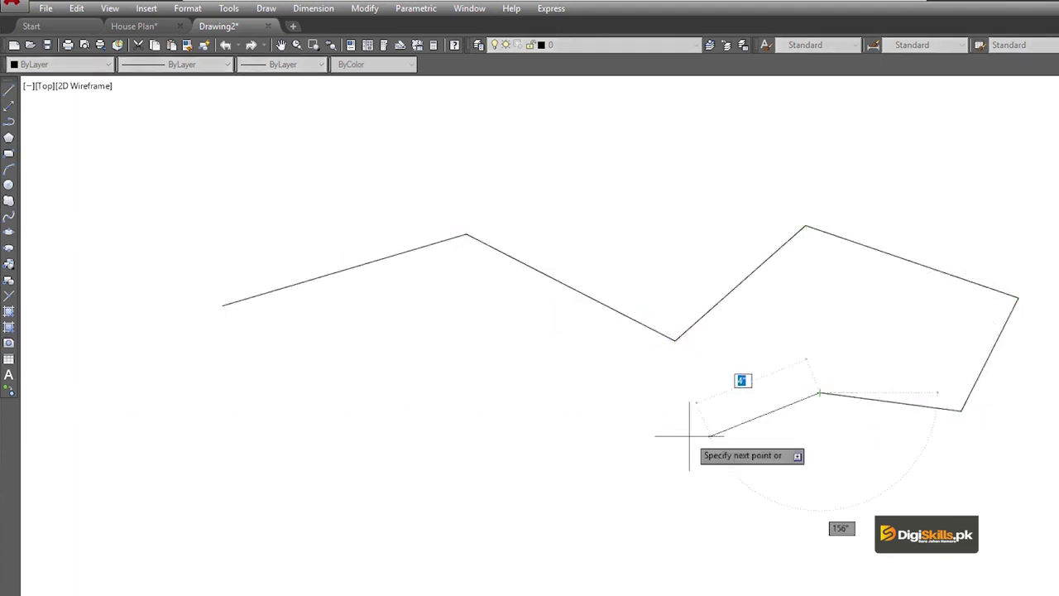
{"action": "left_click", "coordinate": [651, 433]}
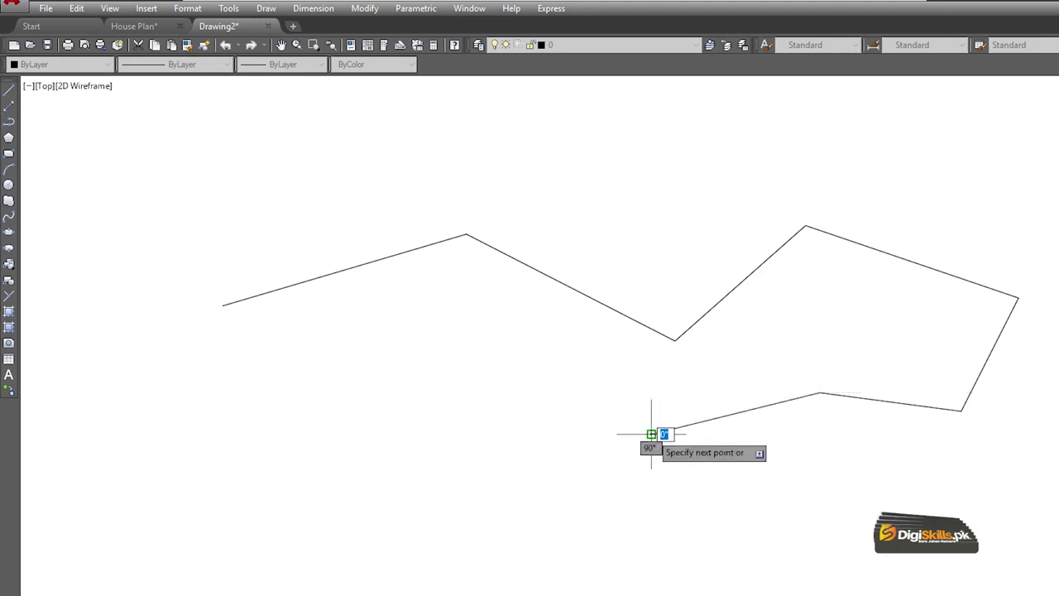
{"action": "key", "text": "Return"}
Zoom out and pan the zigzag up and to the left
{"action": "scroll", "coordinate": [651, 433], "scroll_direction": "down", "scroll_amount": 4}
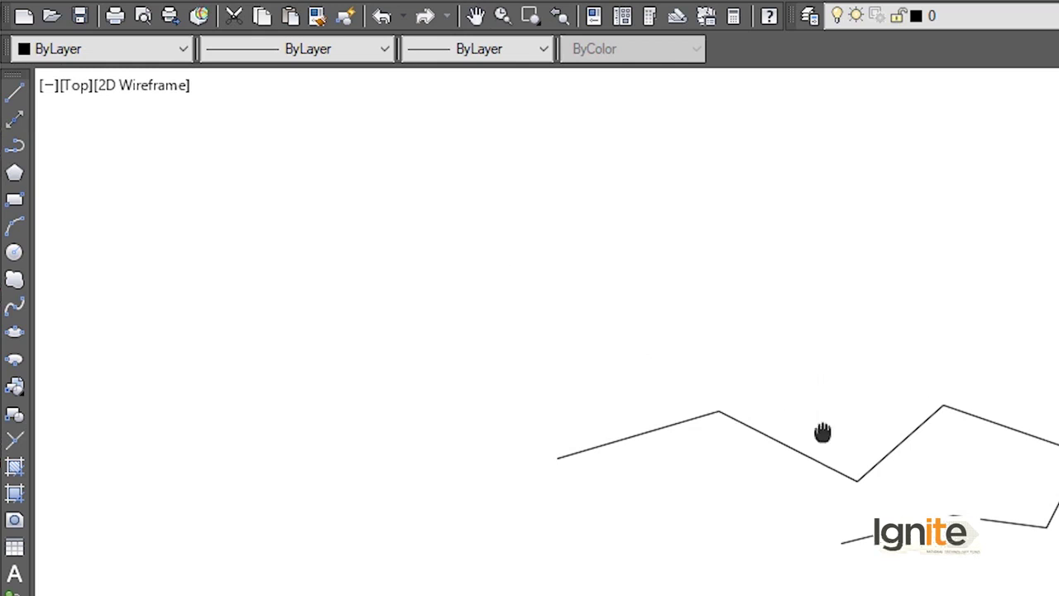
{"action": "middle_click_drag", "start_coordinate": [822, 431], "coordinate": [584, 374]}
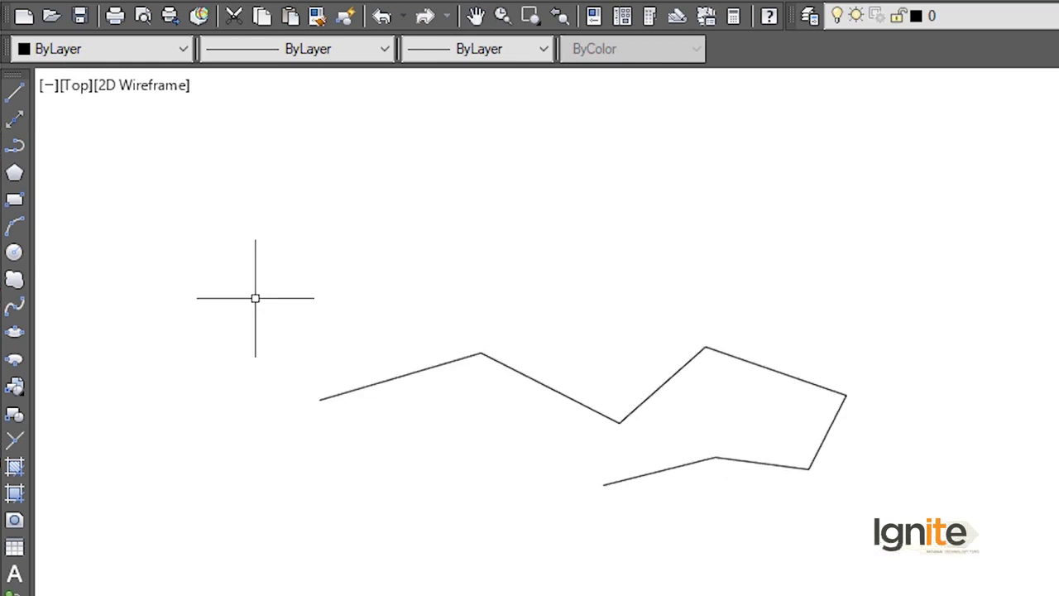
{"action": "left_click", "coordinate": [14, 100]}
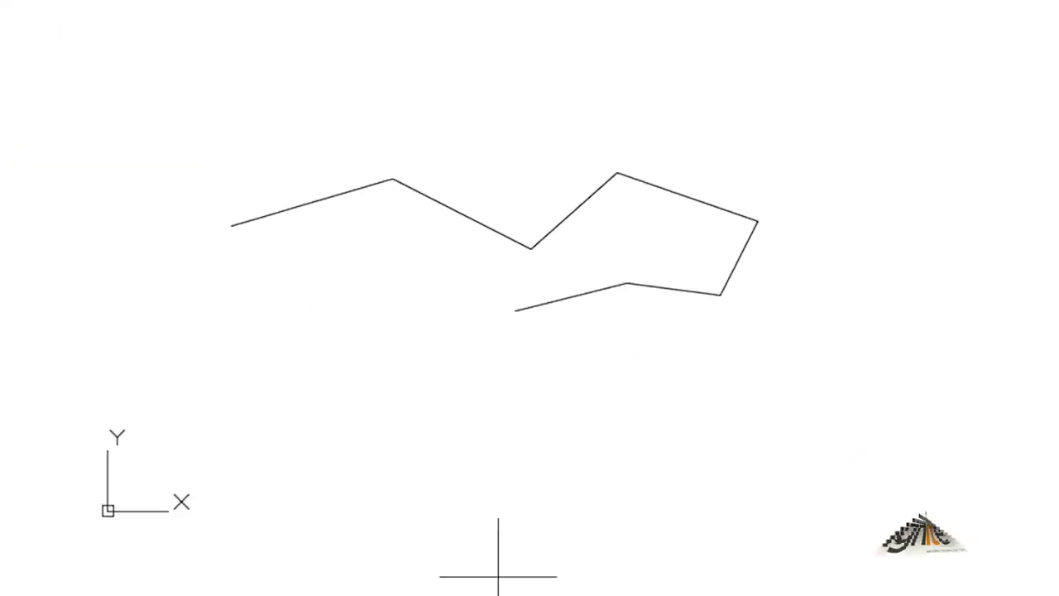
Draw a 40' line at 45° from a point beside the zigzag
{"action": "left_click", "coordinate": [304, 218]}
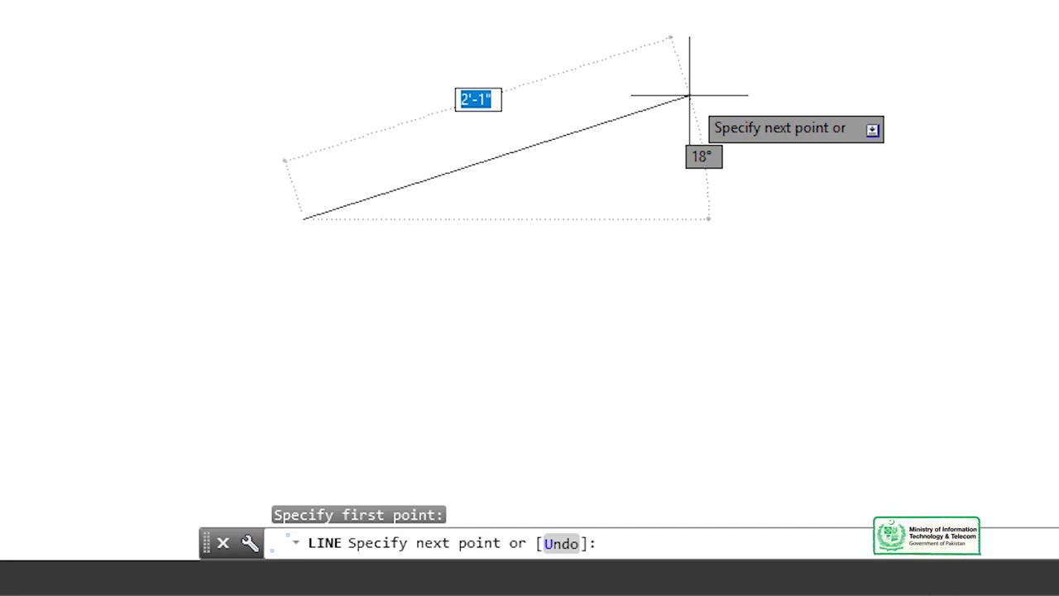
{"action": "key", "text": "F8"}
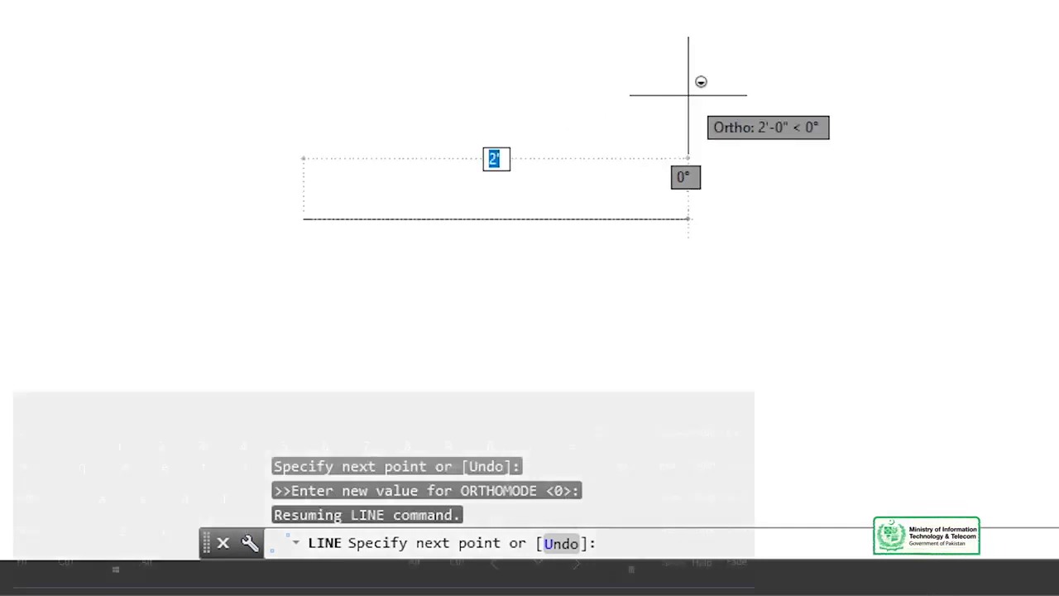
{"action": "key", "text": "shift"}
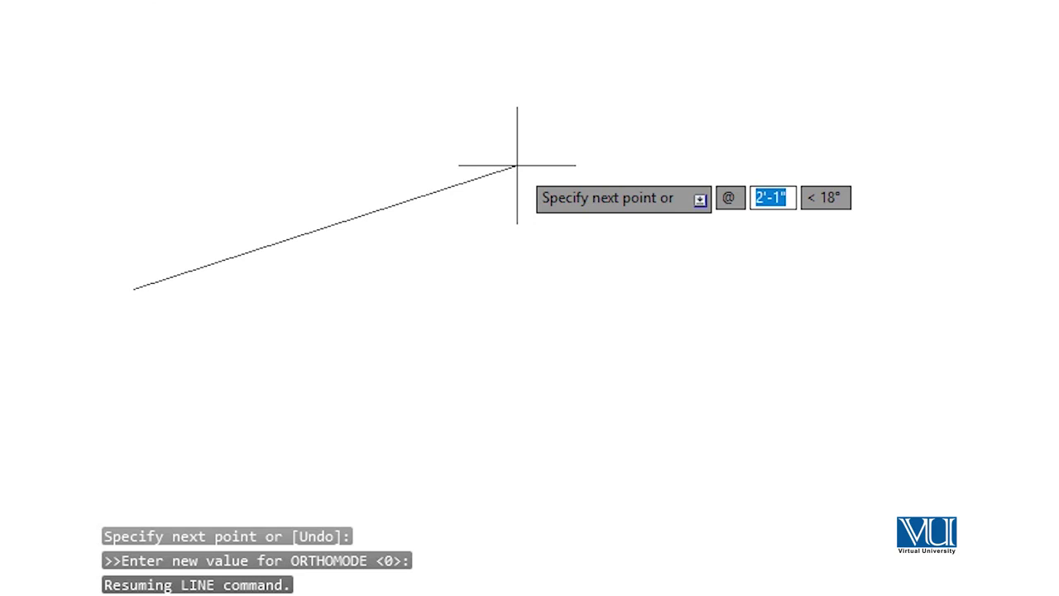
{"action": "type", "text": "40"}
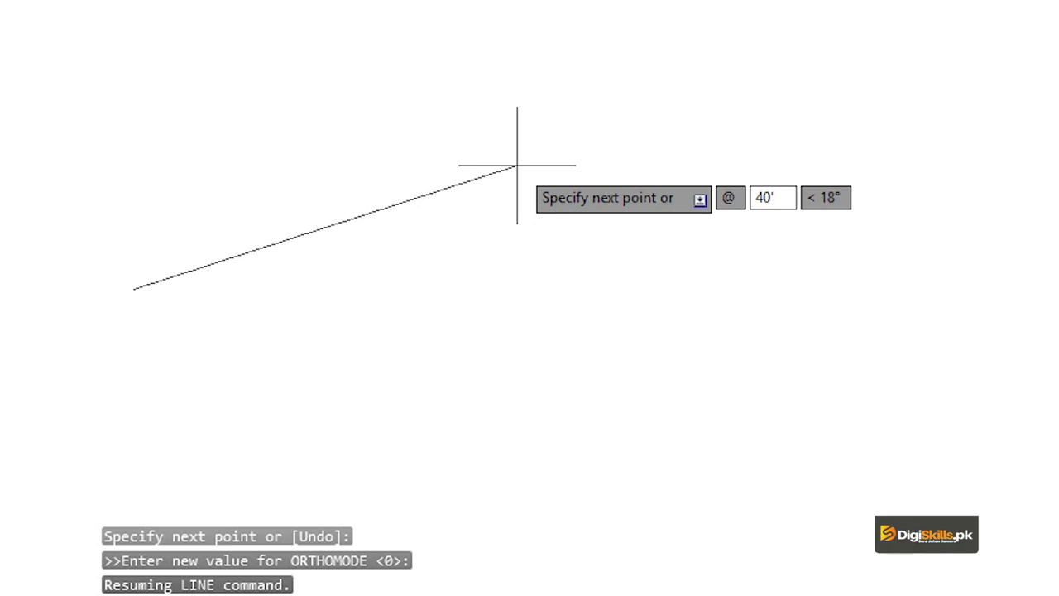
{"action": "key", "text": "Tab"}
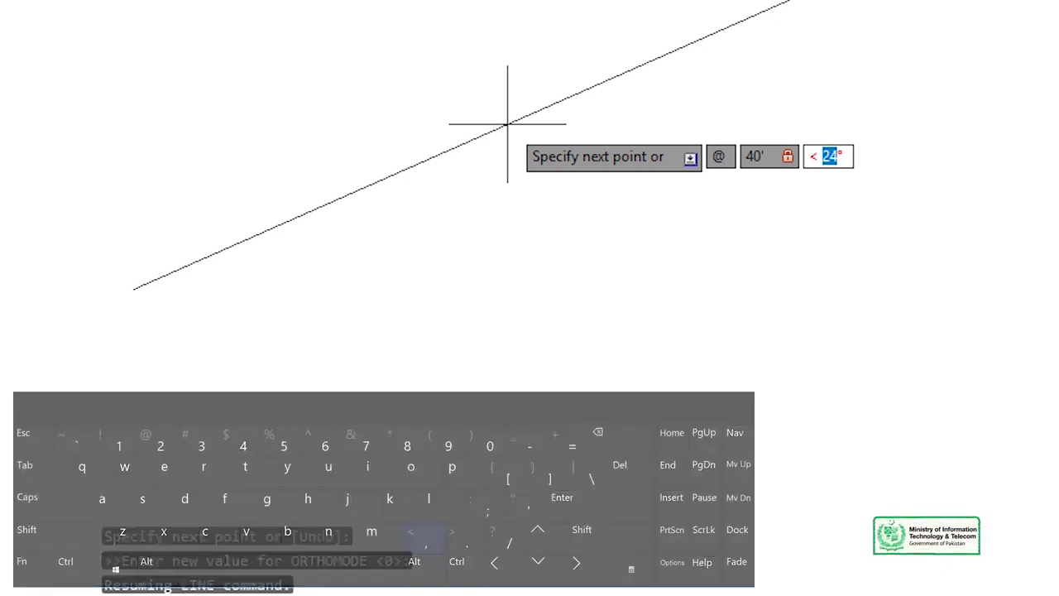
{"action": "type", "text": "4"}
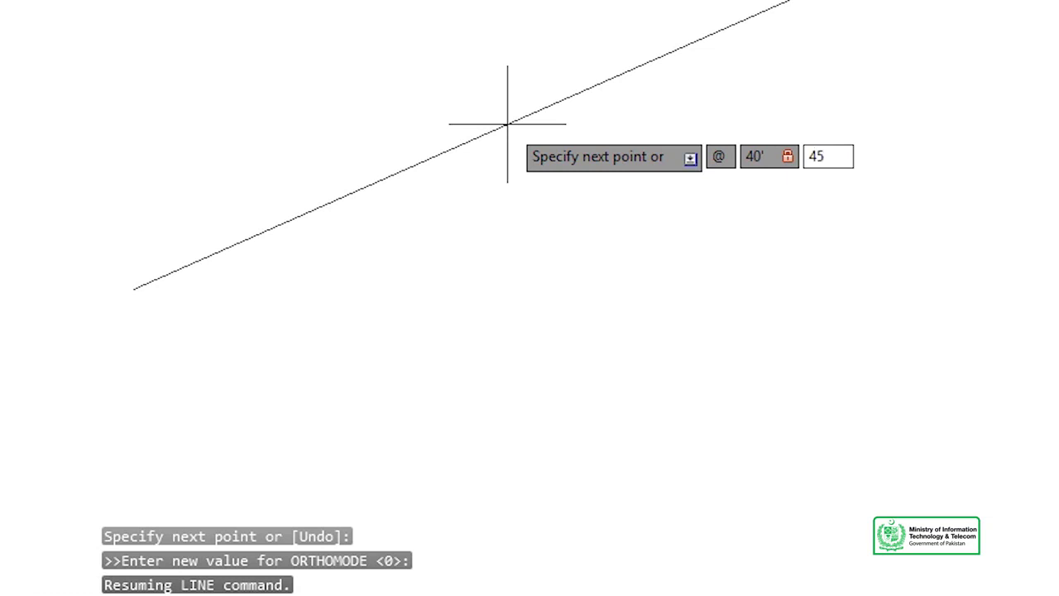
{"action": "key", "text": "Return"}
{"action": "scroll", "coordinate": [502, 141], "scroll_direction": "down", "scroll_amount": 3}
Hide the UCS icon through View > Display > UCS Icon
{"action": "middle_click_drag", "start_coordinate": [555, 307], "coordinate": [568, 375]}
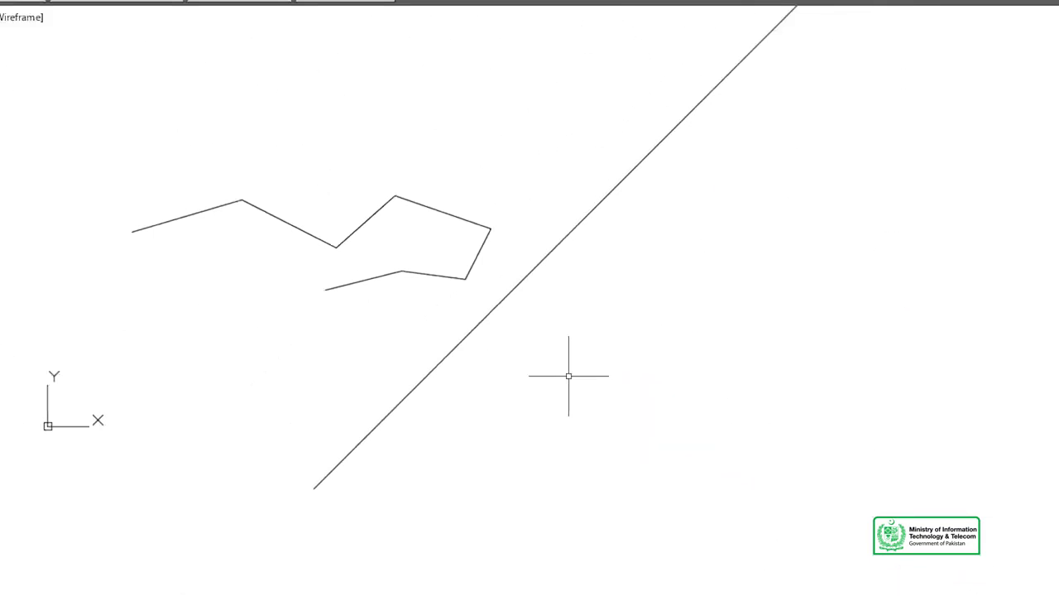
{"action": "scroll", "coordinate": [568, 376], "scroll_direction": "down", "scroll_amount": 5}
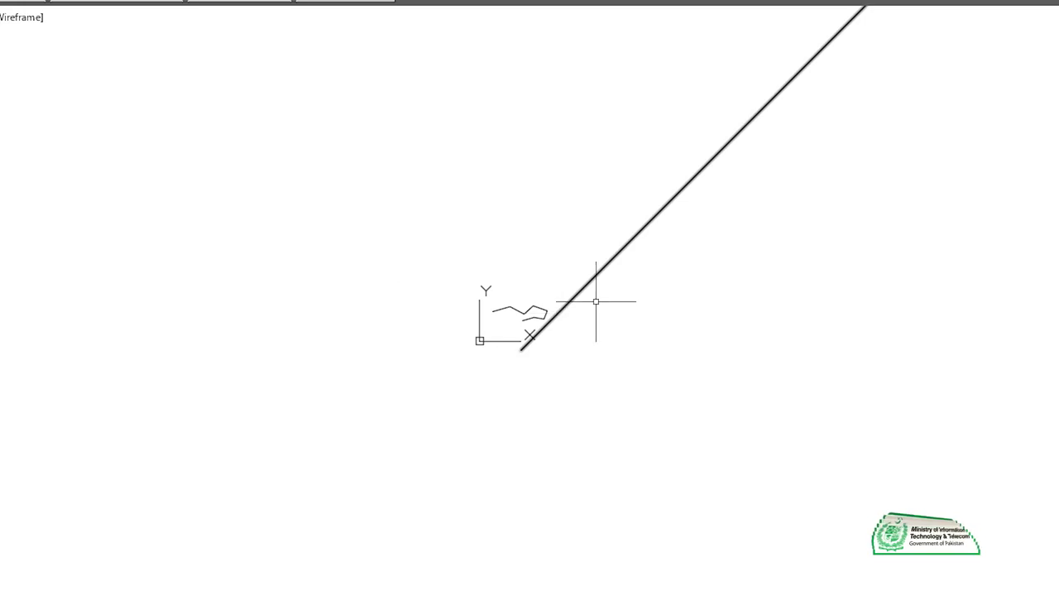
{"action": "scroll", "coordinate": [456, 366], "scroll_direction": "up", "scroll_amount": 2}
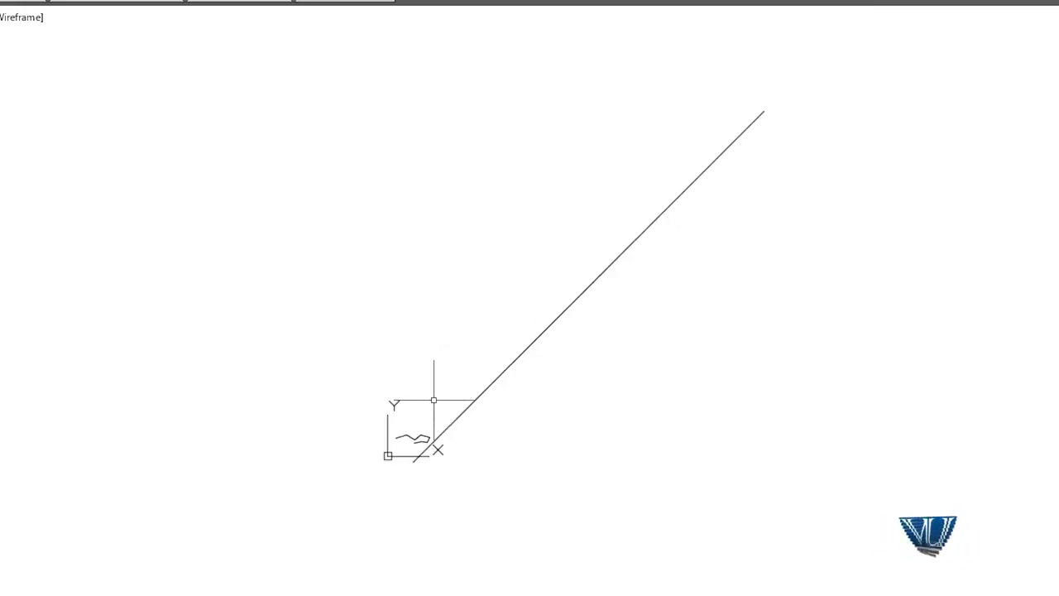
{"action": "left_click", "coordinate": [116, 2]}
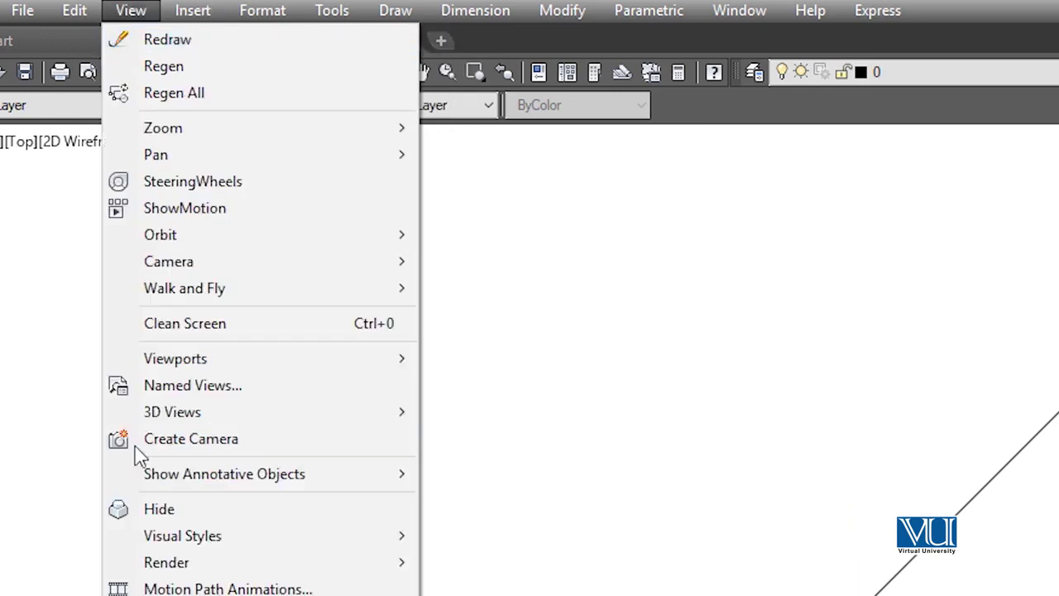
{"action": "mouse_move", "coordinate": [483, 381]}
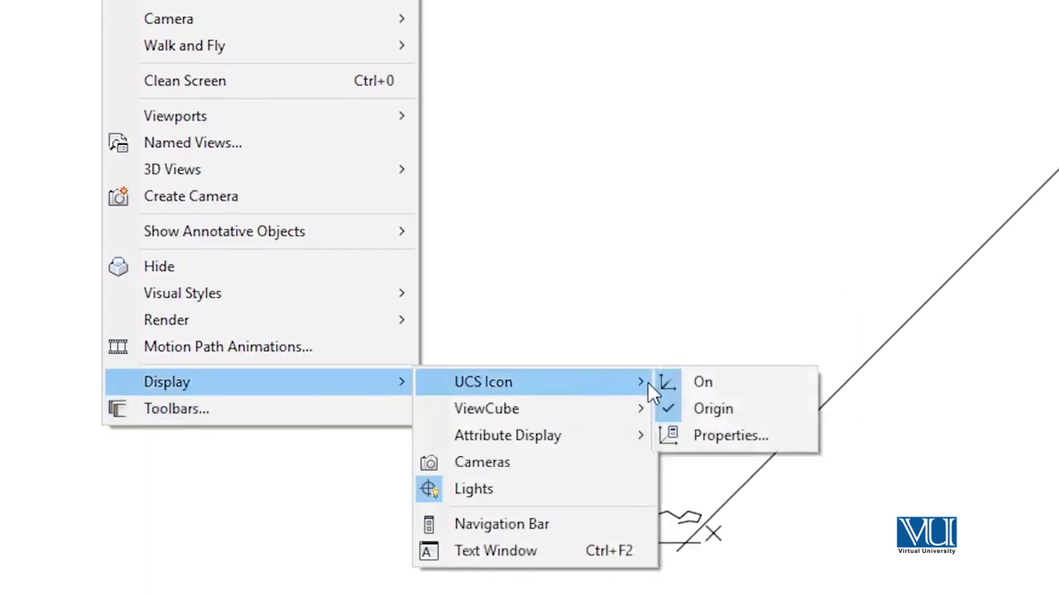
{"action": "left_click", "coordinate": [705, 382]}
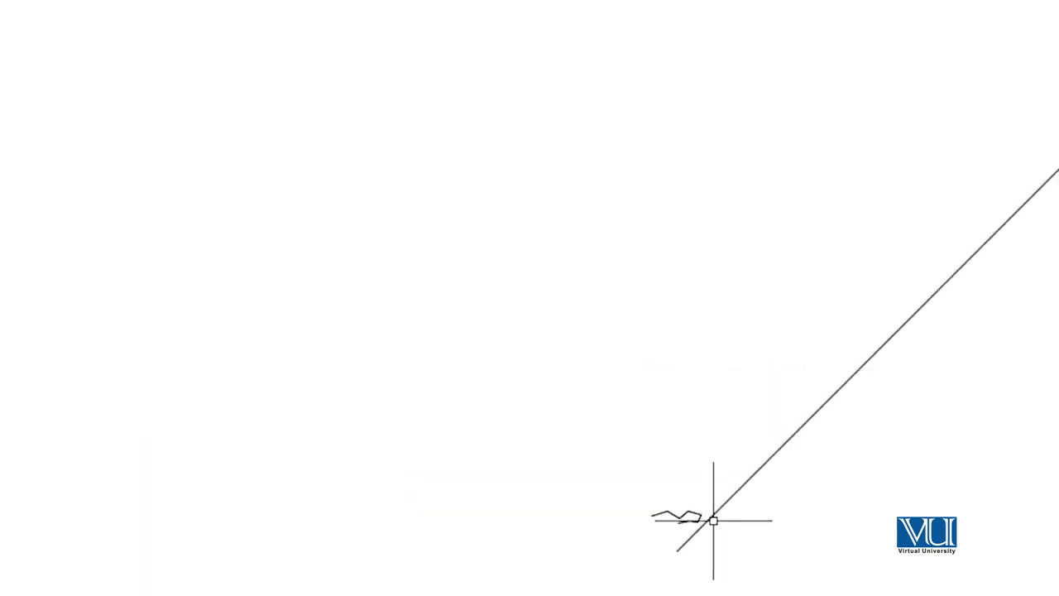
Crossing-select and delete all zigzag segments, then recenter the remaining diagonal line
{"action": "left_click", "coordinate": [603, 426]}
{"action": "left_click", "coordinate": [492, 573]}
{"action": "key", "text": "Delete"}
{"action": "left_click", "coordinate": [484, 413]}
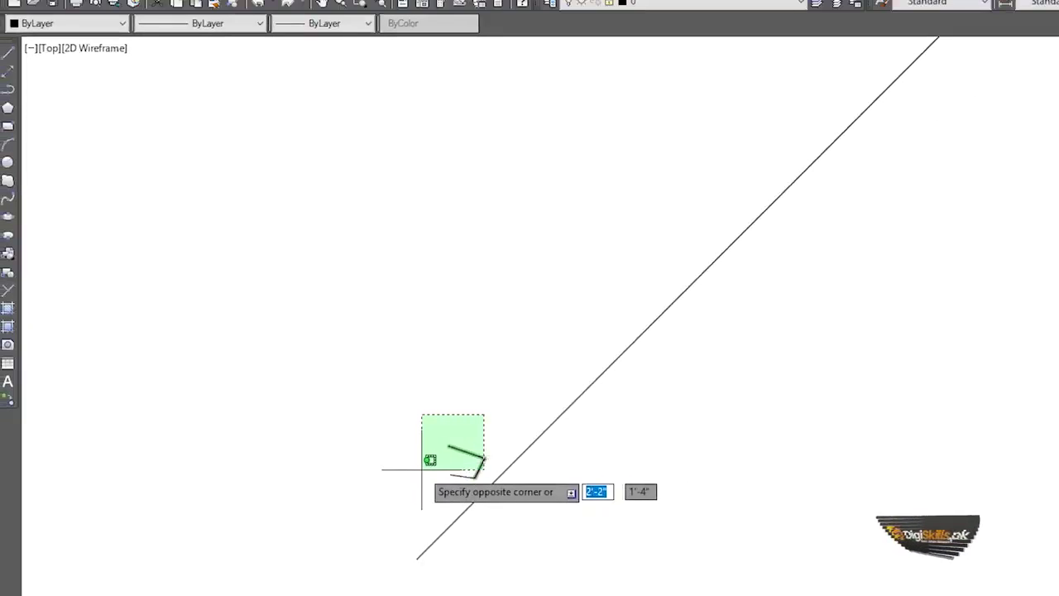
{"action": "left_click", "coordinate": [427, 466]}
{"action": "key", "text": "Delete"}
{"action": "left_click", "coordinate": [460, 445]}
{"action": "scroll", "coordinate": [574, 402], "scroll_direction": "down", "scroll_amount": 3}
{"action": "middle_click_drag", "start_coordinate": [574, 402], "coordinate": [439, 389]}
{"action": "scroll", "coordinate": [439, 390], "scroll_direction": "down", "scroll_amount": 2}
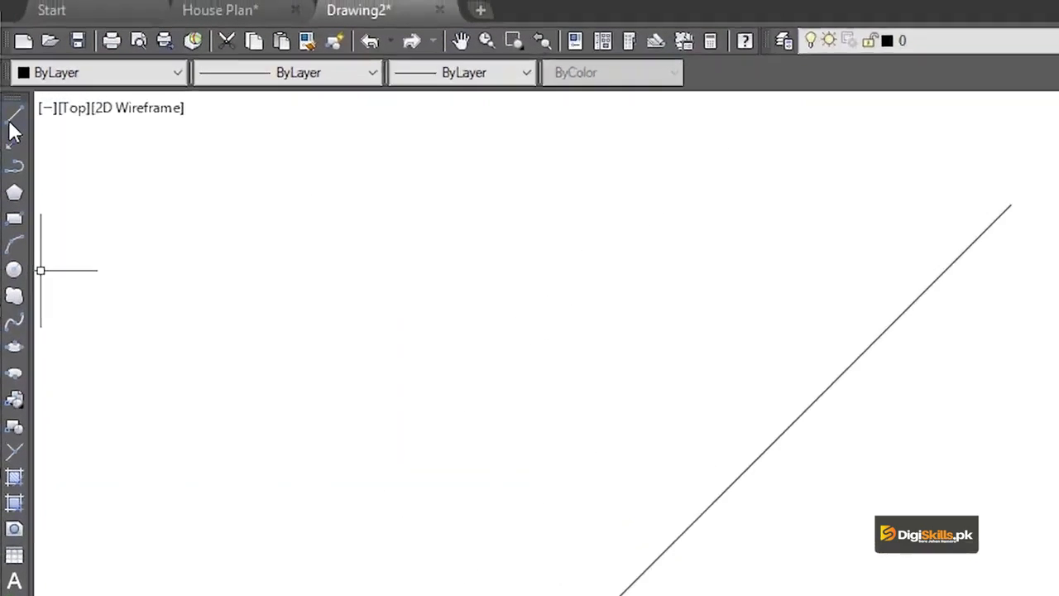
Draw a 20' line at 30° beside the diagonal
{"action": "left_click", "coordinate": [8, 51]}
{"action": "left_click", "coordinate": [409, 383]}
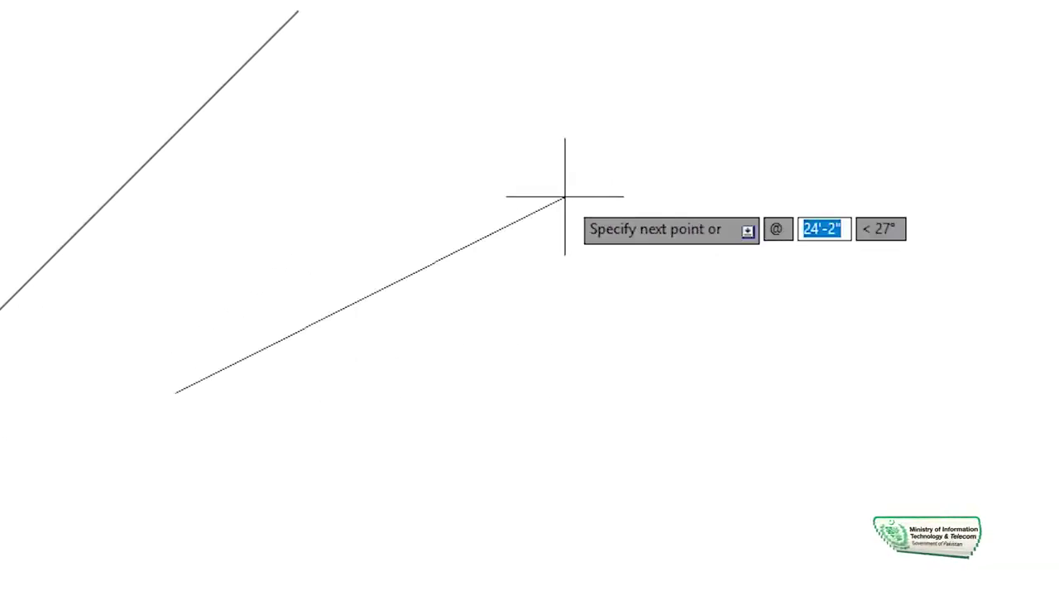
{"action": "type", "text": "20"}
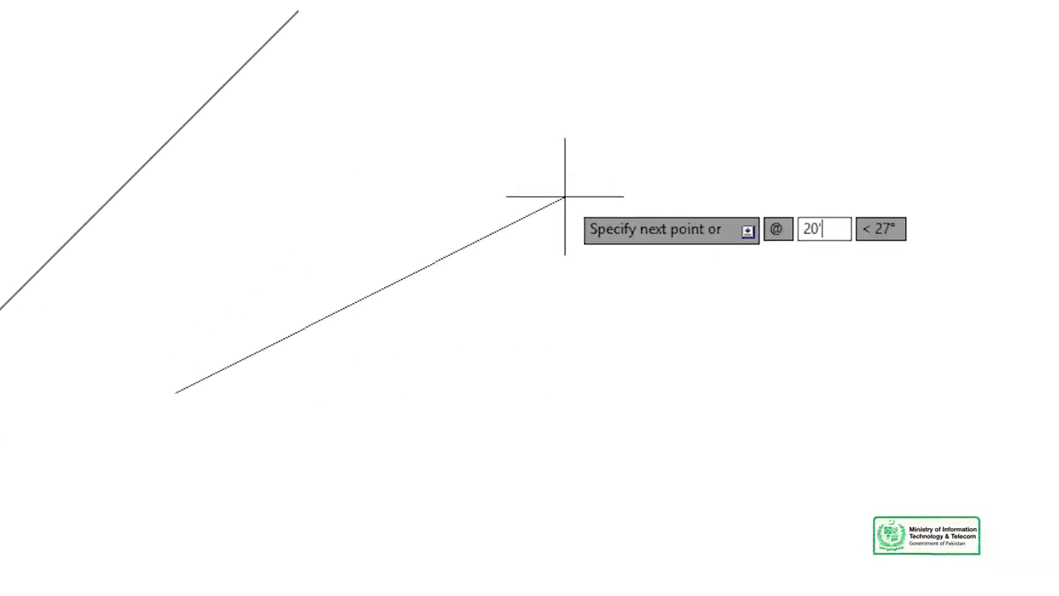
{"action": "key", "text": "Tab"}
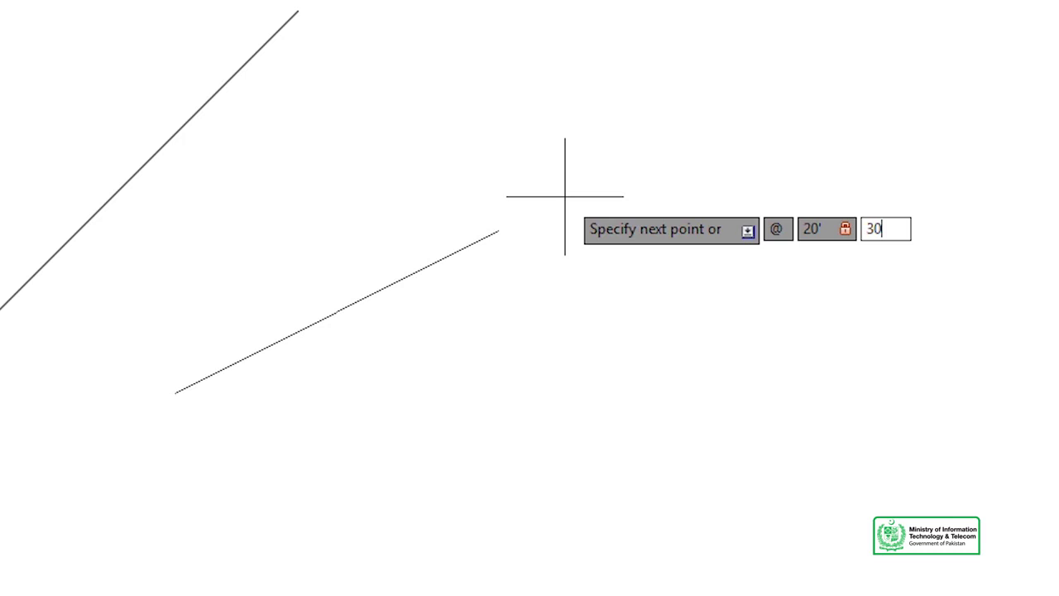
{"action": "key", "text": "Return"}
{"action": "key", "text": "Return"}
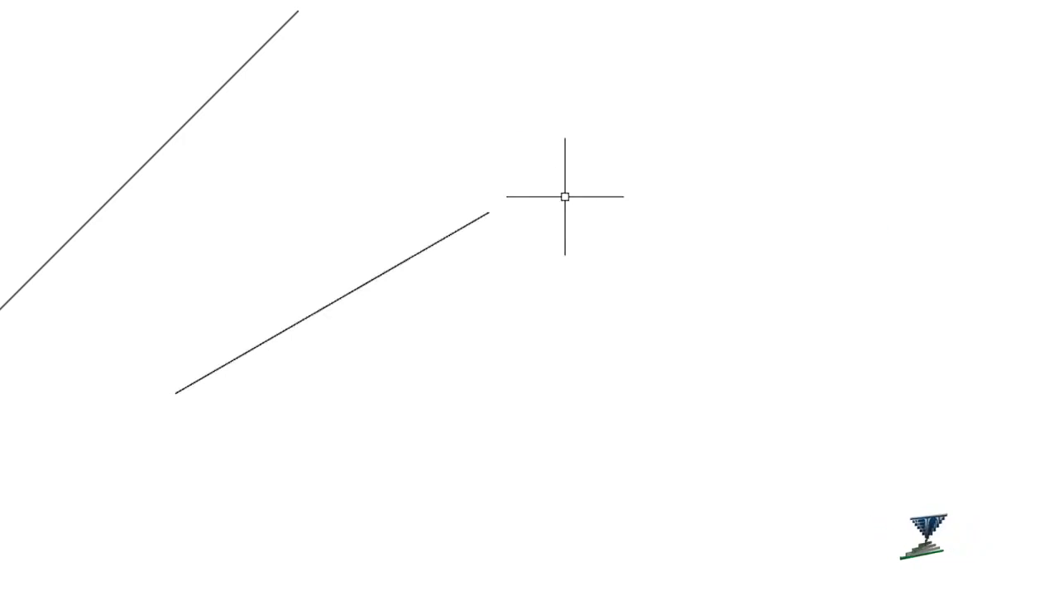
Turn Ortho on and draw a long horizontal line to the right
{"action": "left_click", "coordinate": [16, 43]}
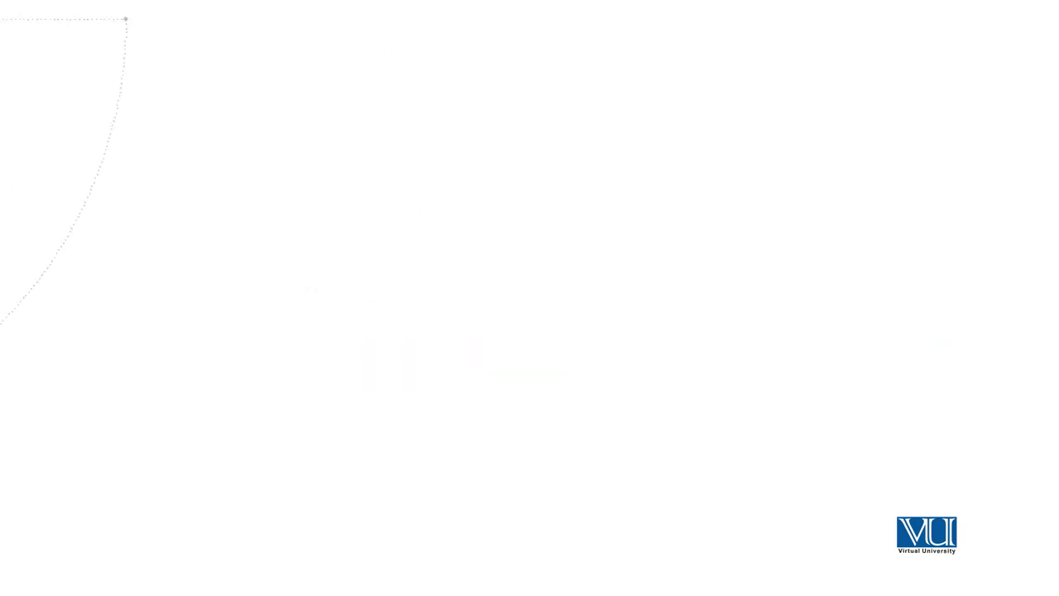
{"action": "left_click", "coordinate": [528, 579]}
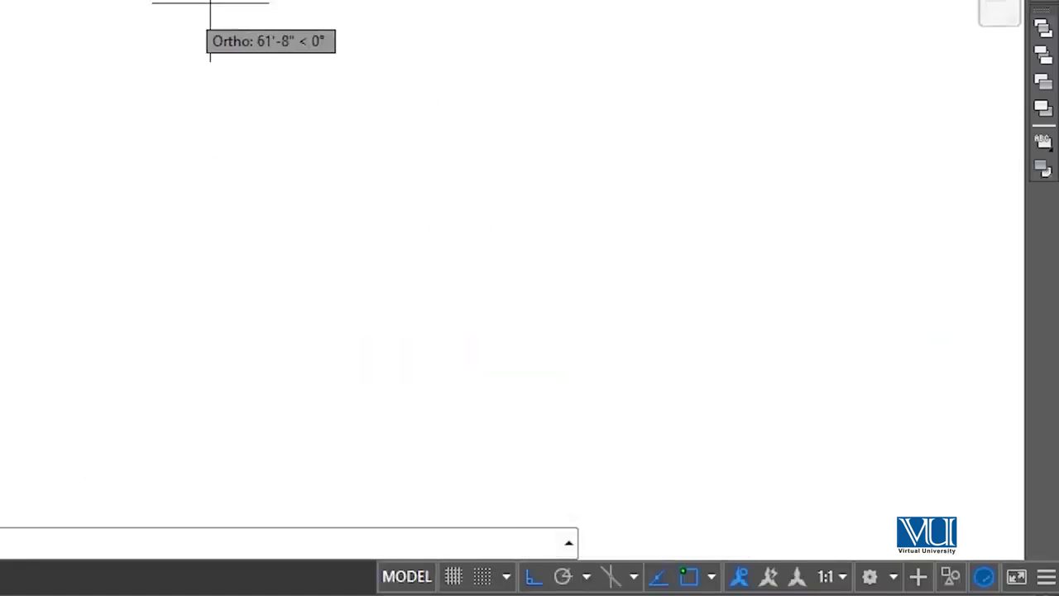
{"action": "left_click", "coordinate": [739, 223]}
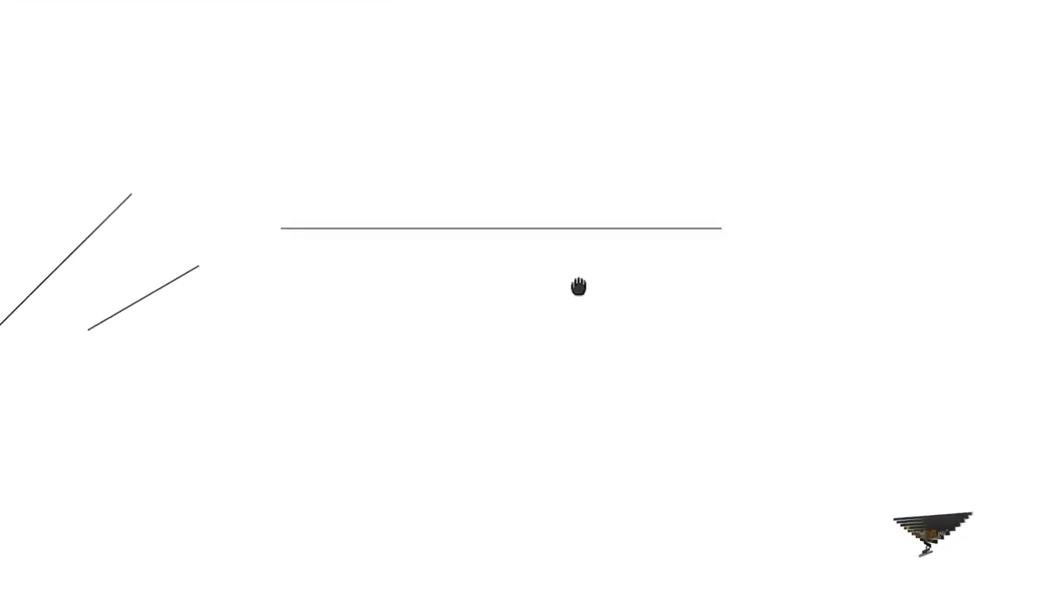
{"action": "type", "text": "l"}
{"action": "key", "text": "Return"}
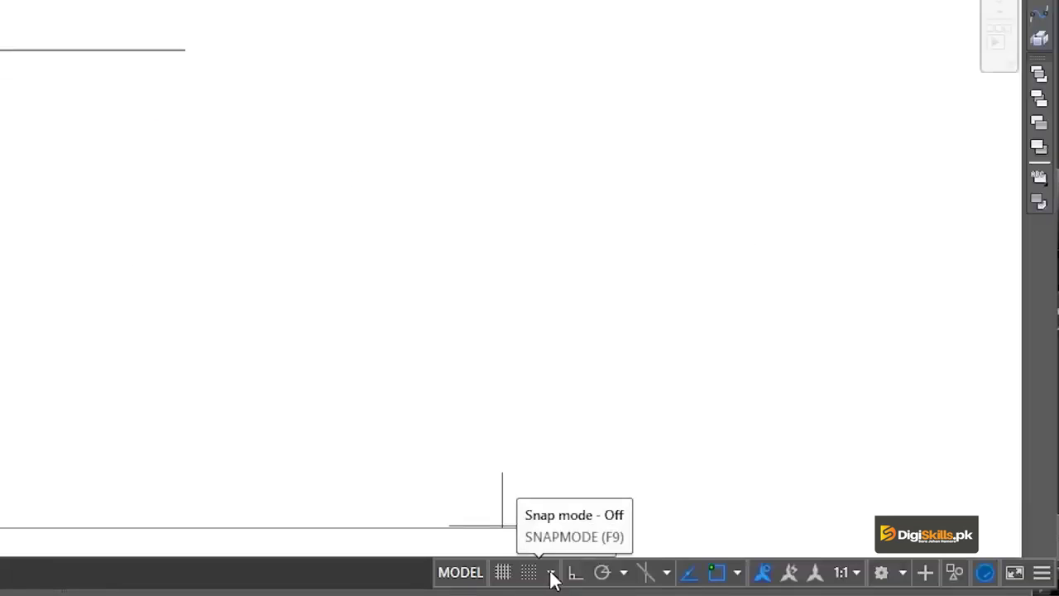
Enable every object snap mode in the Drafting Settings Object Snap tab
{"action": "left_click", "coordinate": [553, 577]}
{"action": "left_click", "coordinate": [562, 541]}
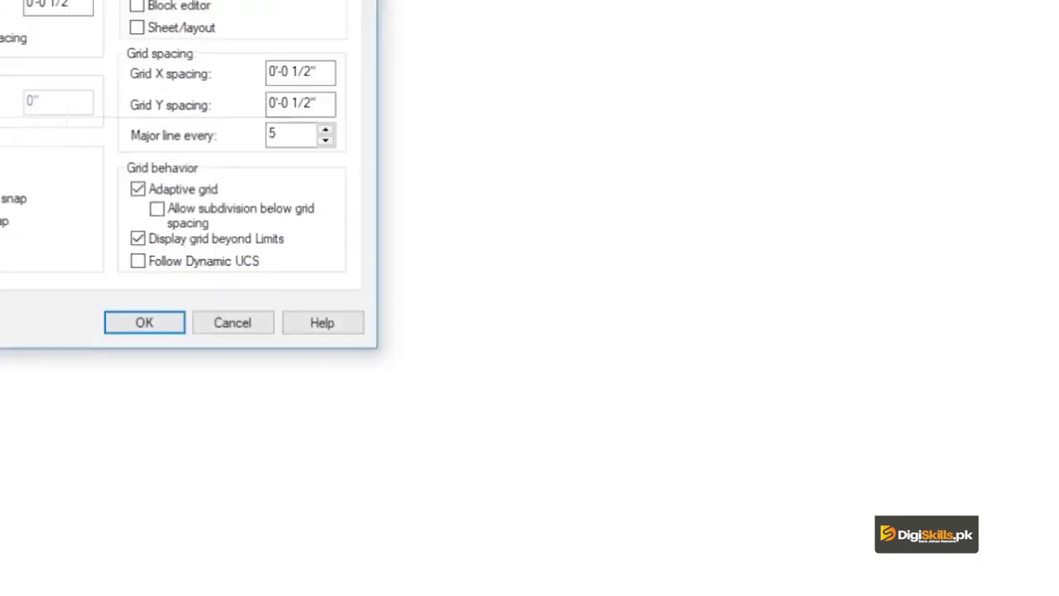
{"action": "left_click", "coordinate": [411, 97]}
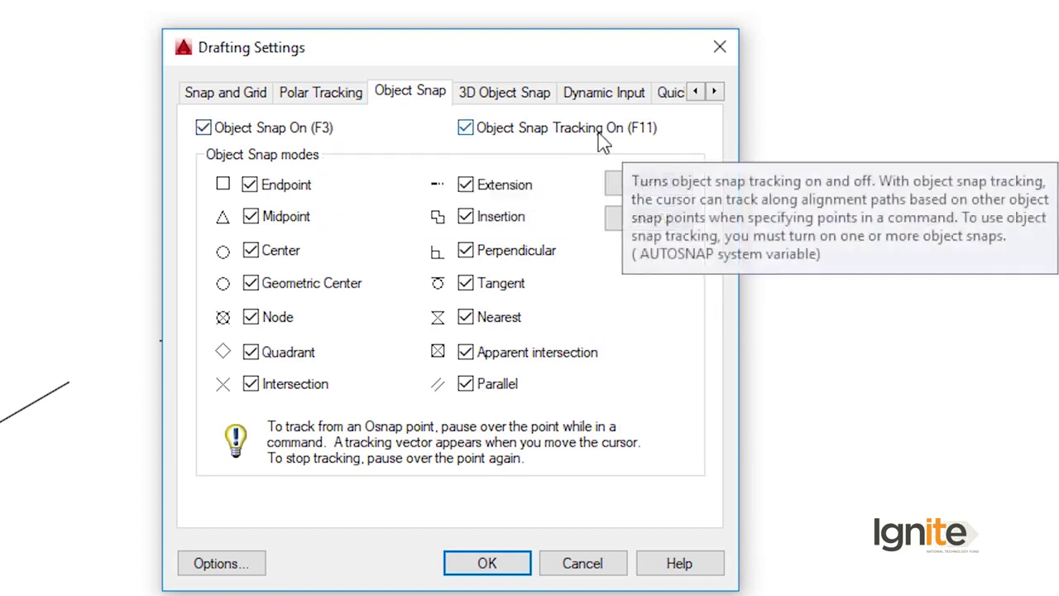
{"action": "left_click", "coordinate": [488, 564]}
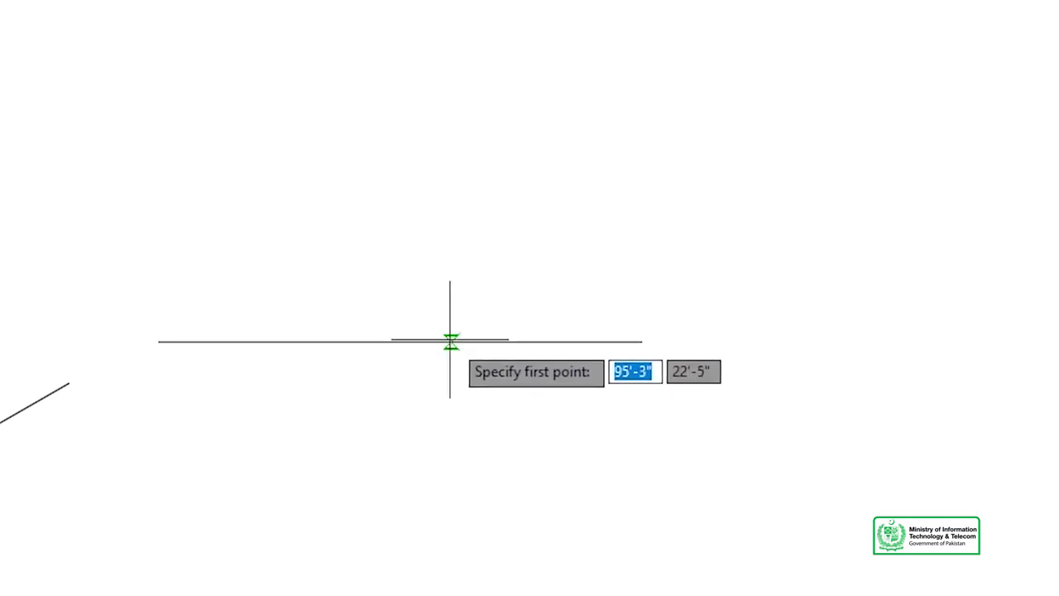
Draw a 40' line at 20° starting on the horizontal line
{"action": "left_click", "coordinate": [399, 341]}
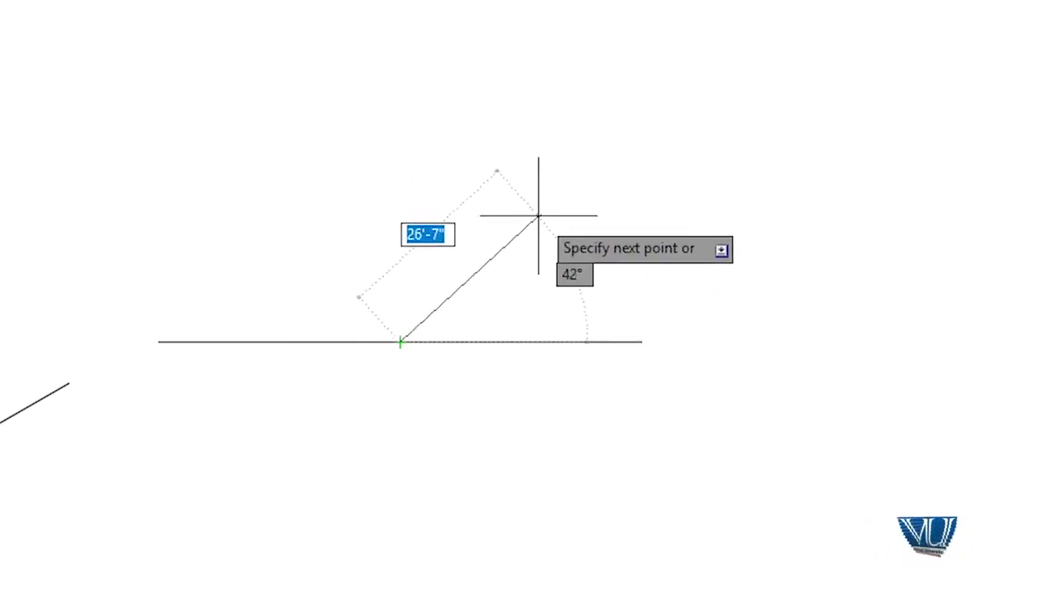
{"action": "key", "text": "Tab"}
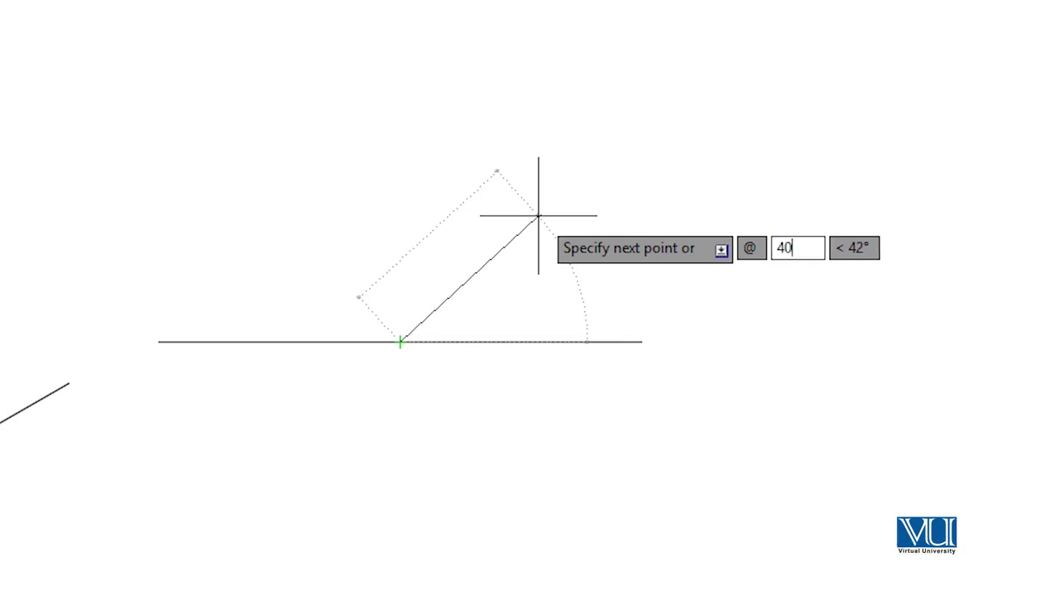
{"action": "key", "text": "Tab"}
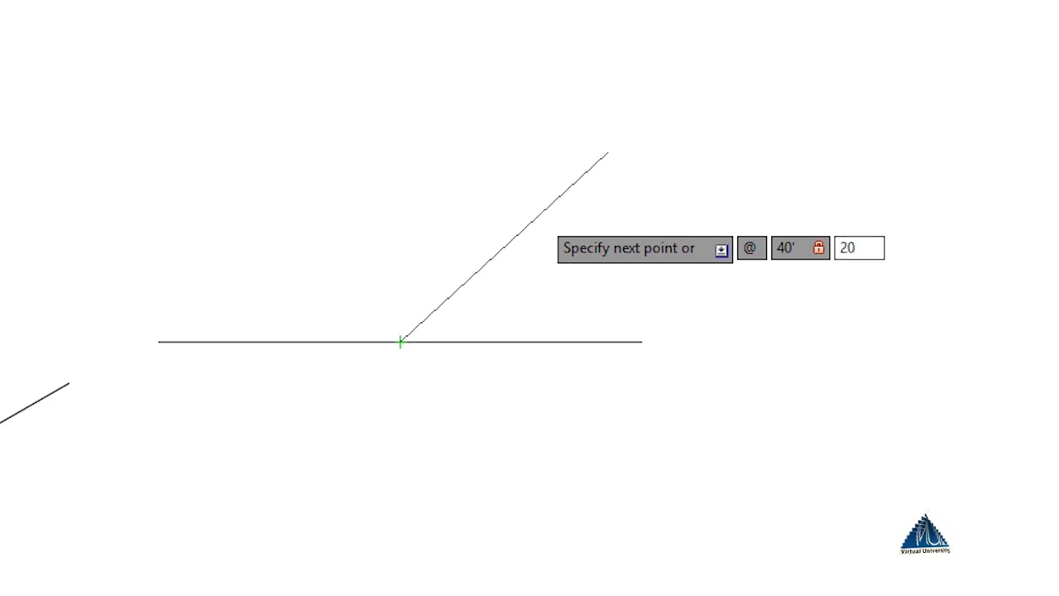
{"action": "key", "text": "Return"}
{"action": "key", "text": "Return"}
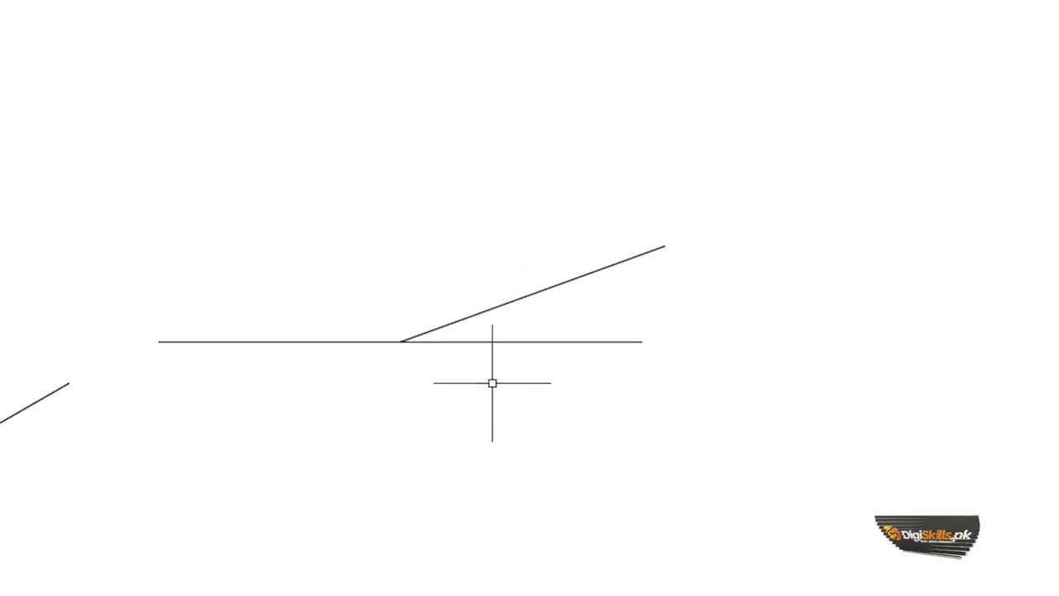
Draw a 40' line at 40° from the fan's base point
{"action": "type", "text": "l"}
{"action": "key", "text": "Return"}
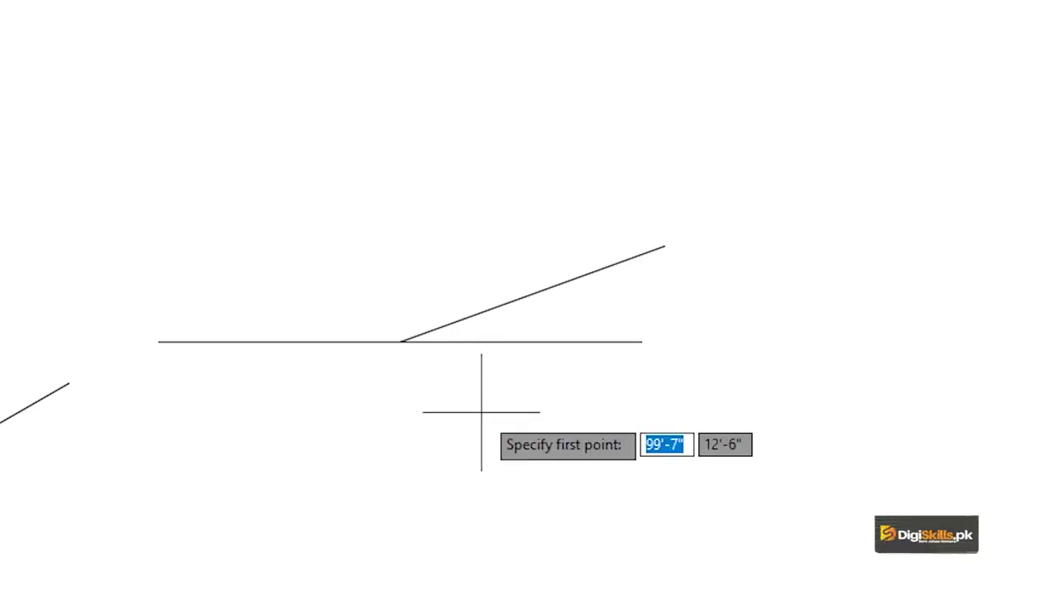
{"action": "left_click", "coordinate": [402, 340]}
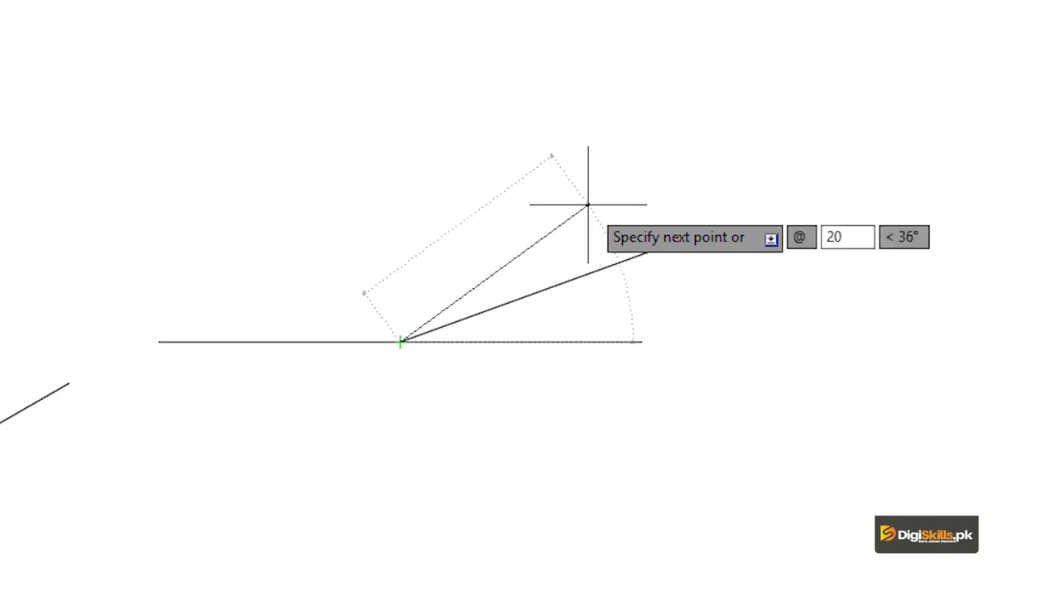
{"action": "type", "text": "'"}
{"action": "key", "text": "Tab"}
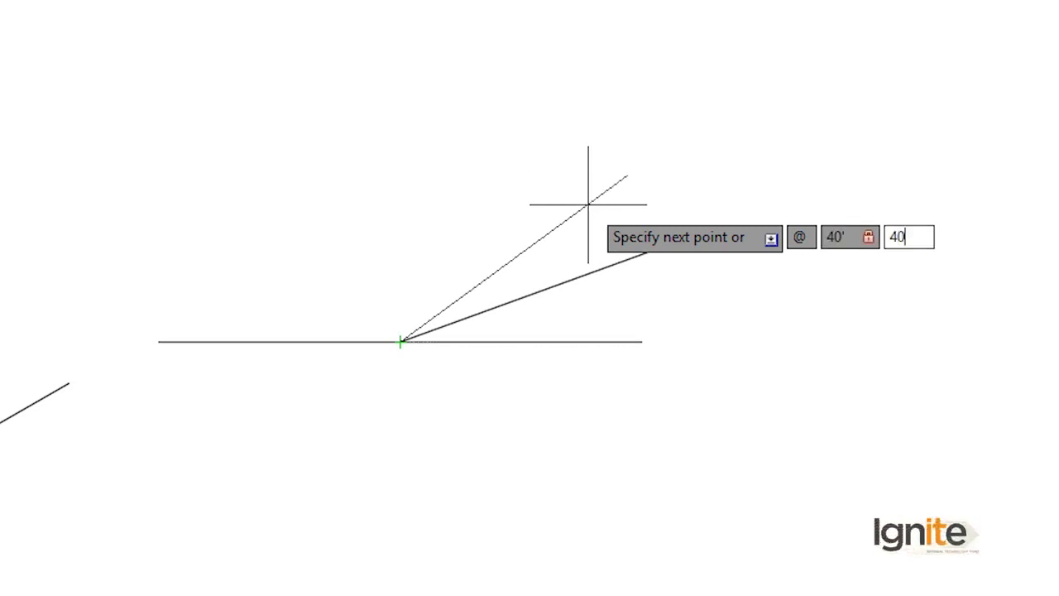
{"action": "key", "text": "Return"}
{"action": "key", "text": "Return"}
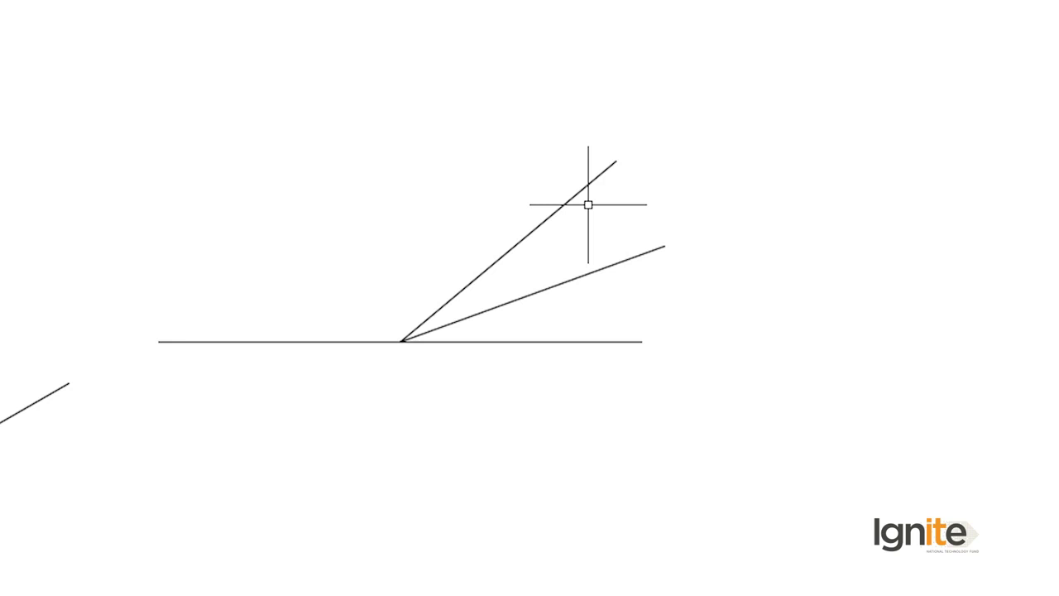
Draw a 40' line at 60° from the same base point
{"action": "key", "text": "Return"}
{"action": "left_click", "coordinate": [401, 341]}
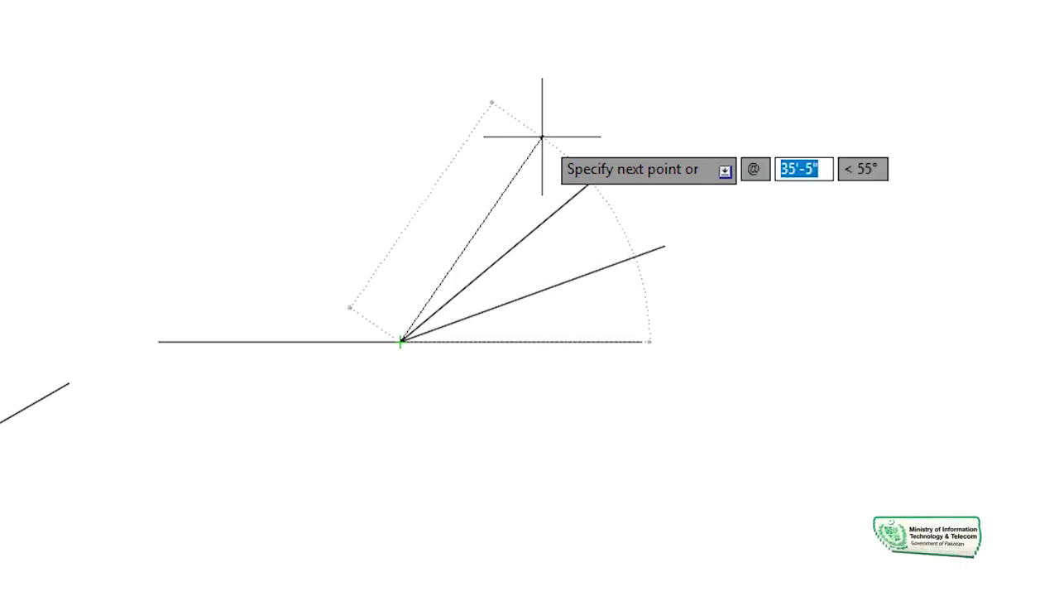
{"action": "type", "text": "40"}
{"action": "key", "text": "Tab"}
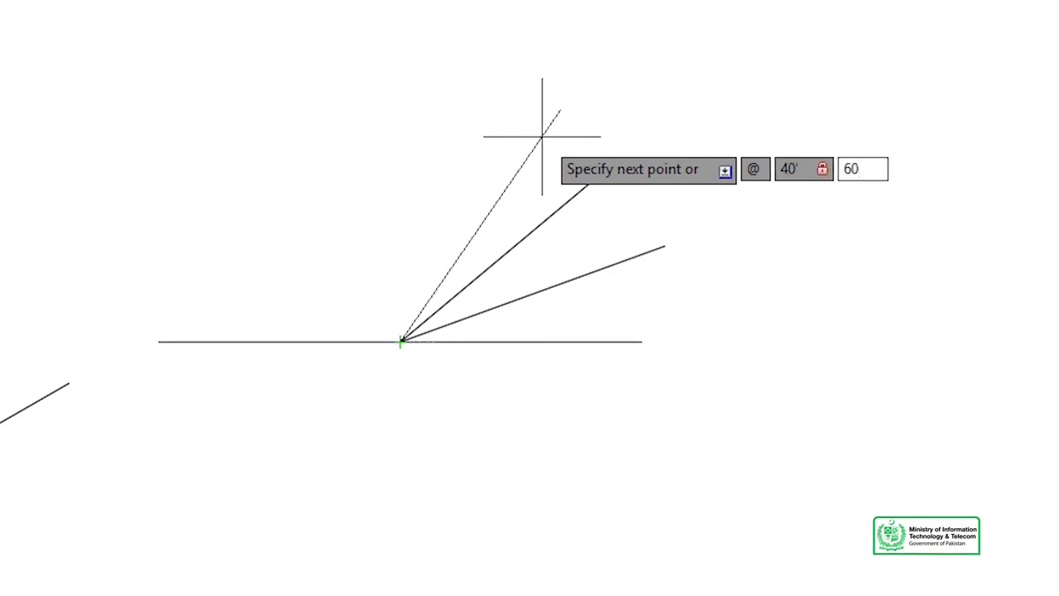
{"action": "key", "text": "Return"}
{"action": "key", "text": "Return"}
{"action": "key", "text": "Return"}
Add 40' fan lines at 80° and vertical at 90° from the base point
{"action": "left_click", "coordinate": [402, 340]}
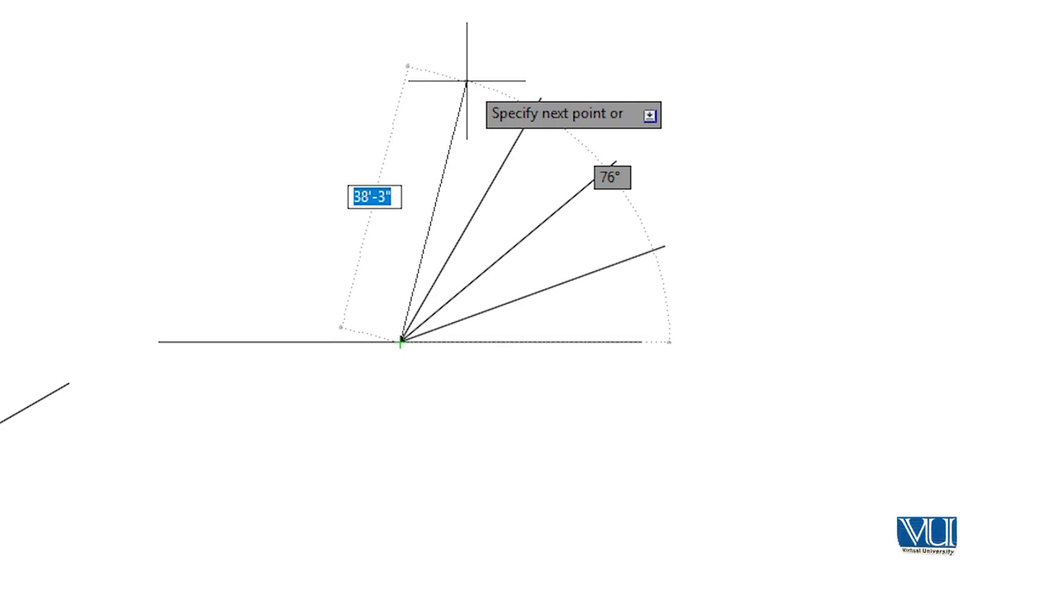
{"action": "key", "text": "Tab"}
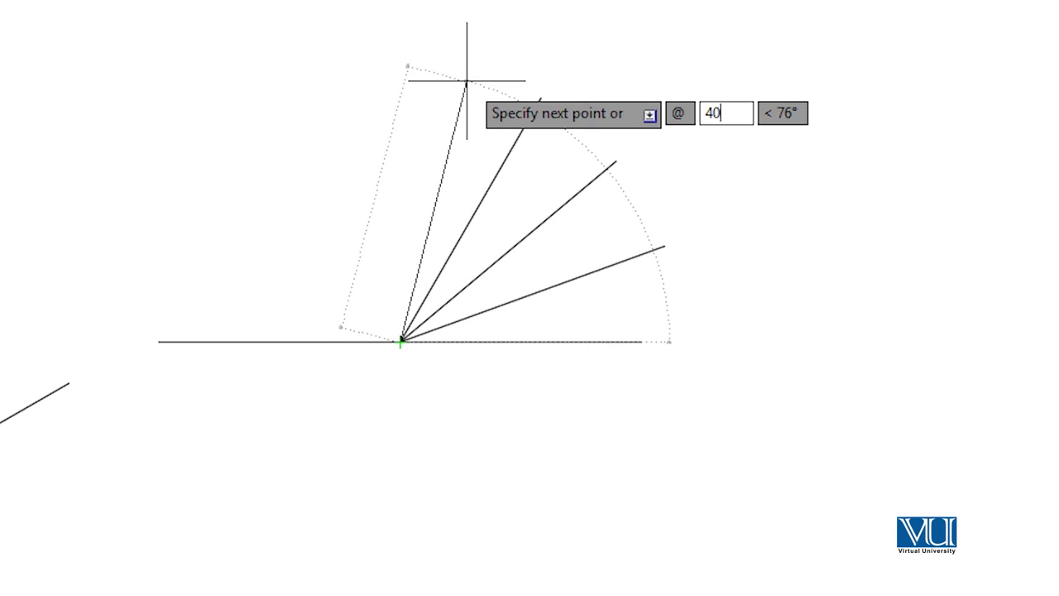
{"action": "key", "text": "Tab"}
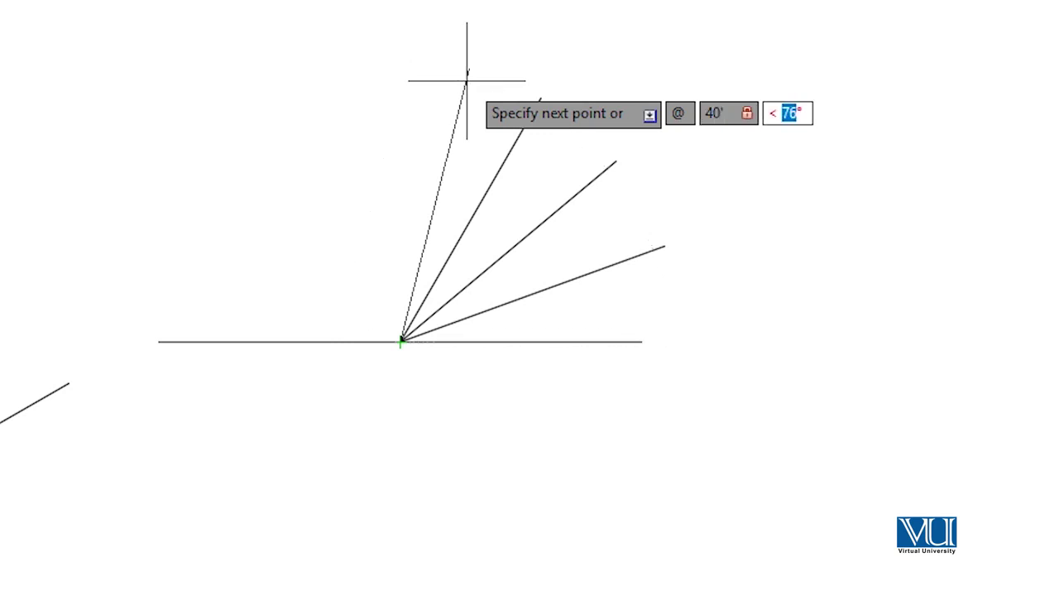
{"action": "type", "text": "80"}
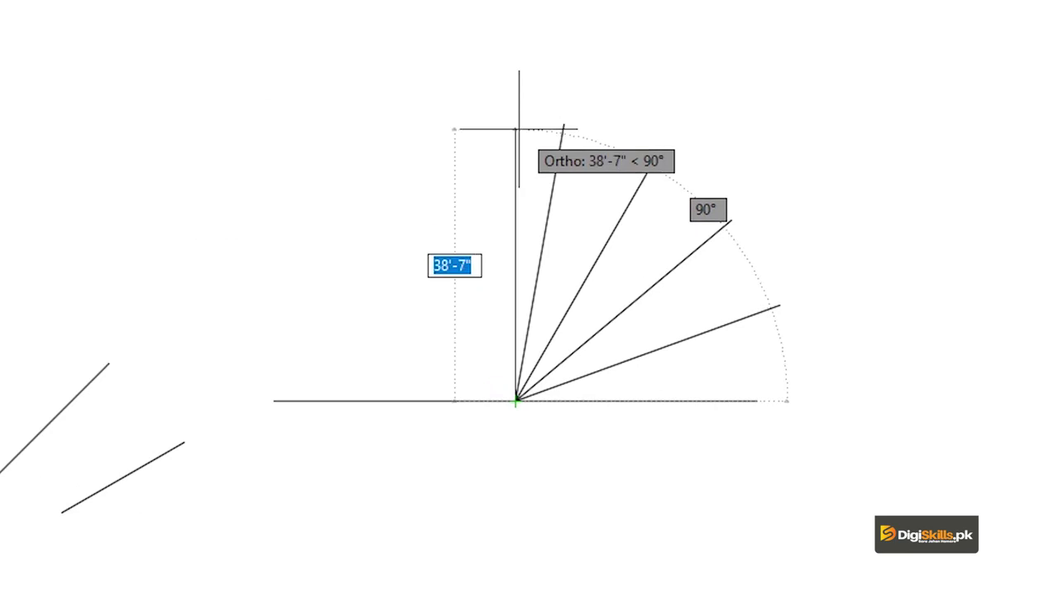
{"action": "type", "text": "40"}
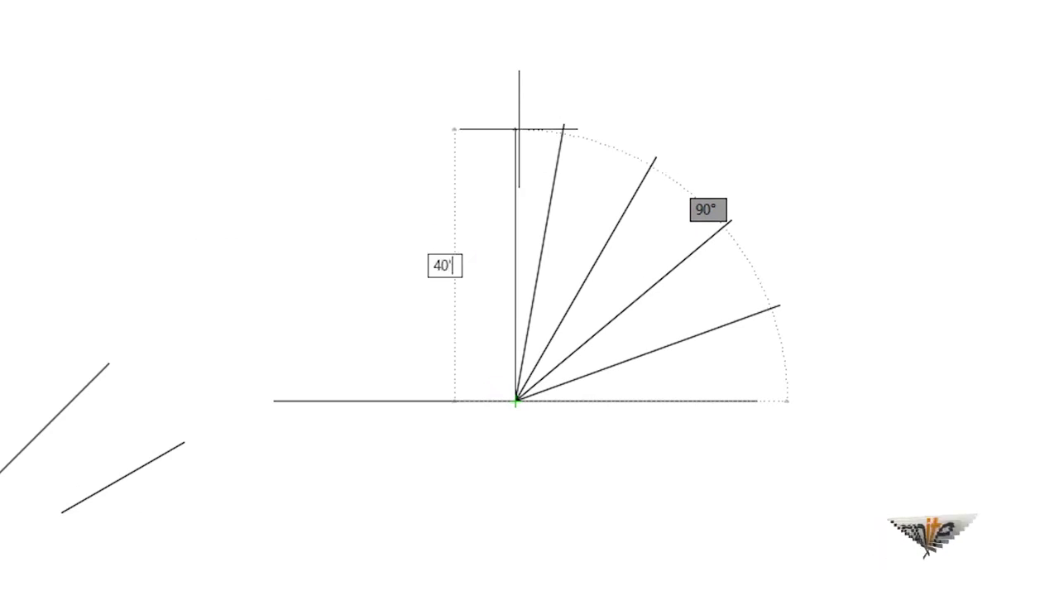
{"action": "key", "text": "Return"}
{"action": "key", "text": "Return"}
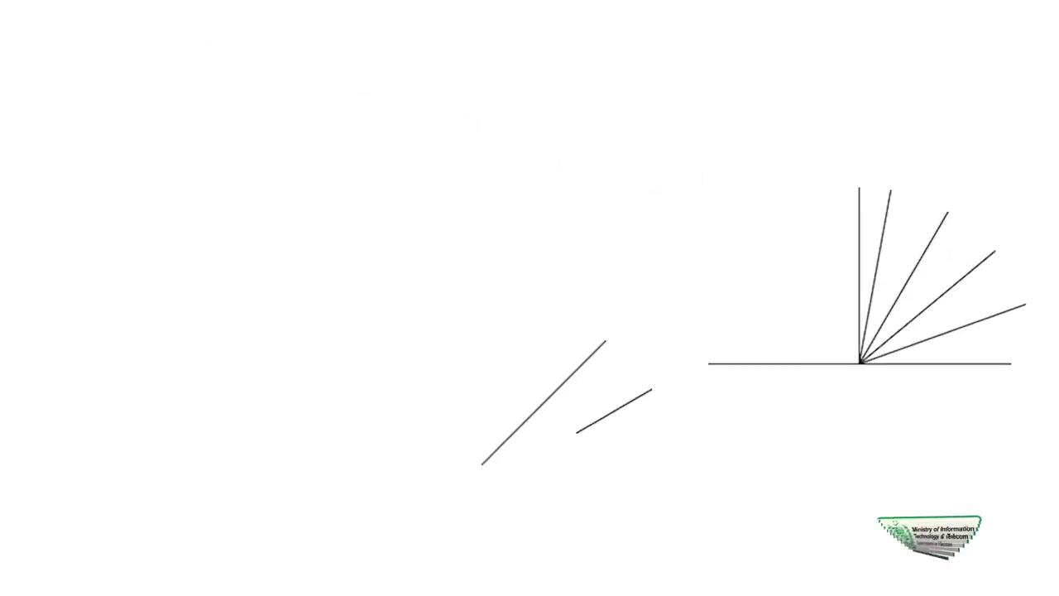
{"action": "left_click", "coordinate": [314, 256]}
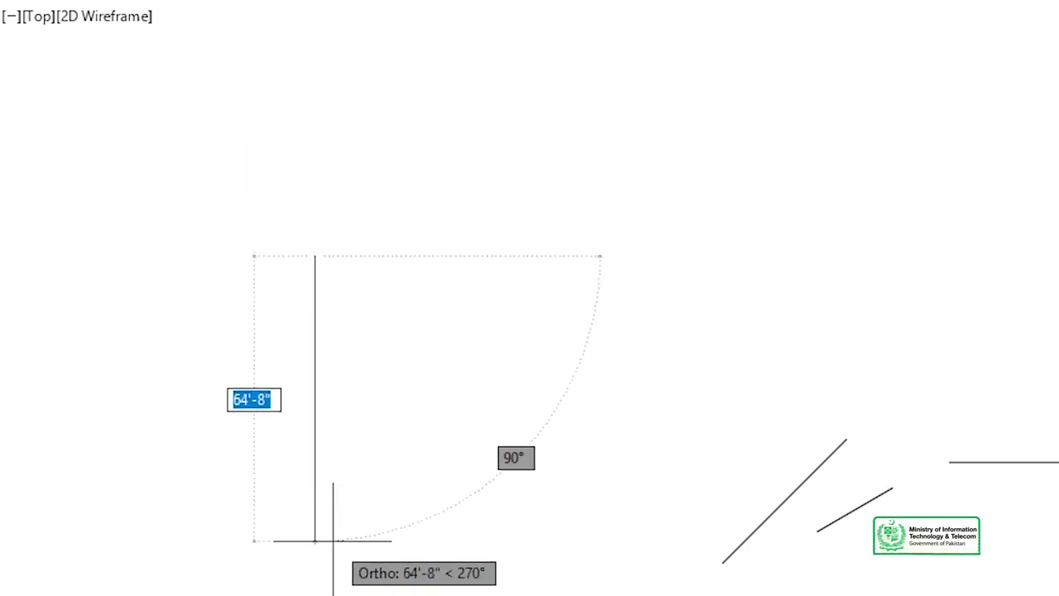
{"action": "key", "text": "Escape"}
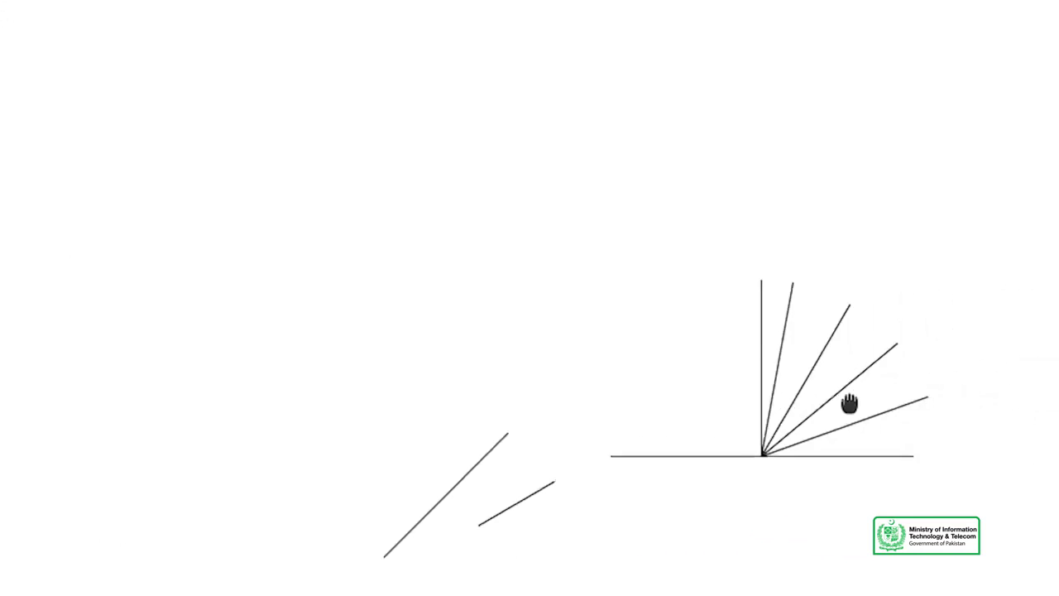
{"action": "middle_click_drag", "start_coordinate": [849, 403], "coordinate": [670, 388]}
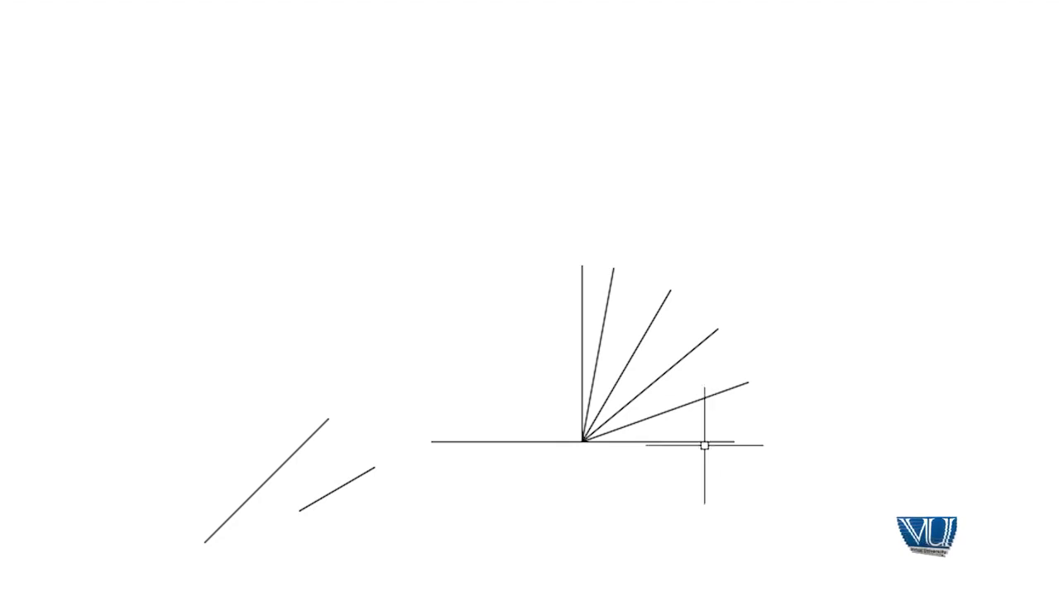
{"action": "scroll", "coordinate": [635, 434], "scroll_direction": "down", "scroll_amount": 2}
{"action": "middle_click_drag", "start_coordinate": [632, 435], "coordinate": [521, 513]}
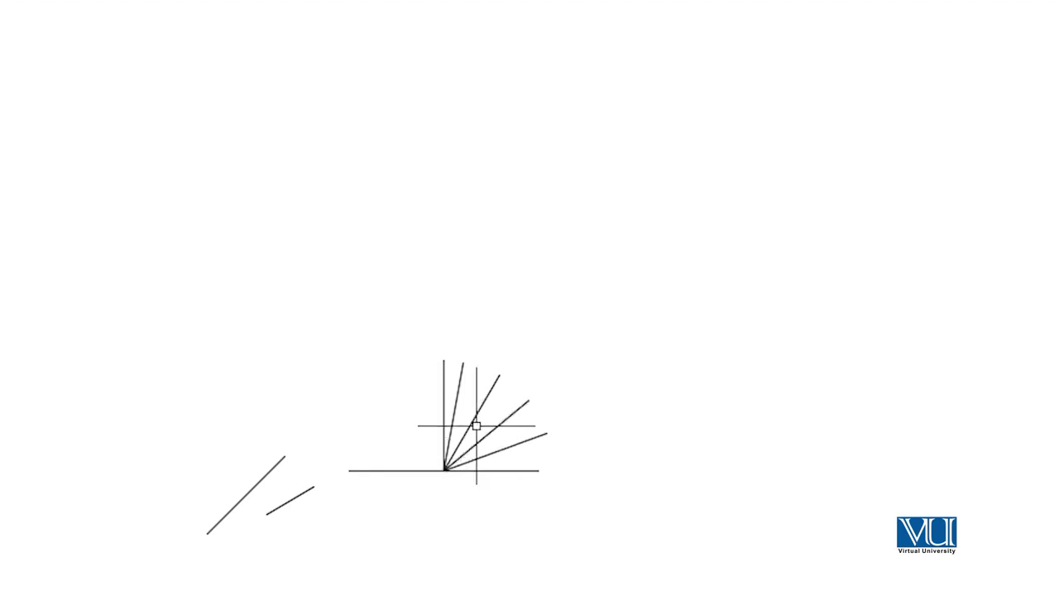
{"action": "scroll", "coordinate": [476, 425], "scroll_direction": "up", "scroll_amount": 2}
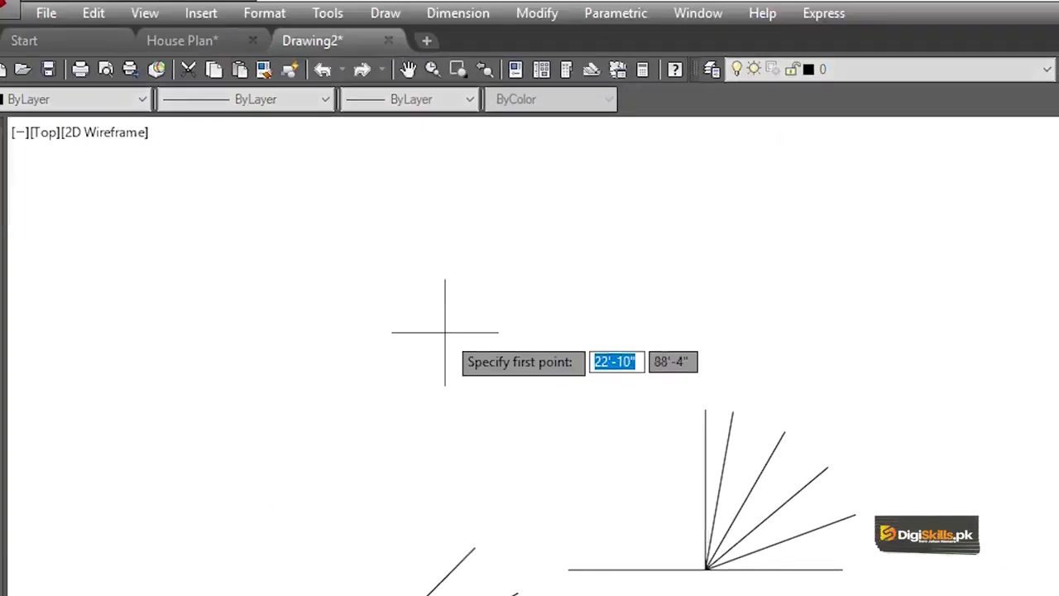
Draw a 90' horizontal line above the fan, then zoom out
{"action": "left_click", "coordinate": [445, 332]}
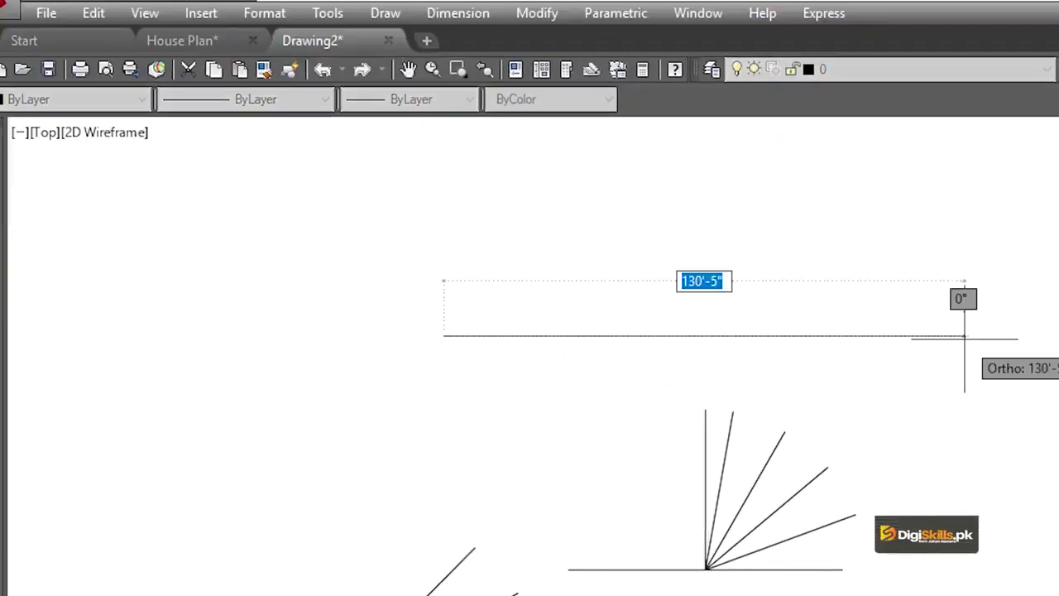
{"action": "type", "text": "90"}
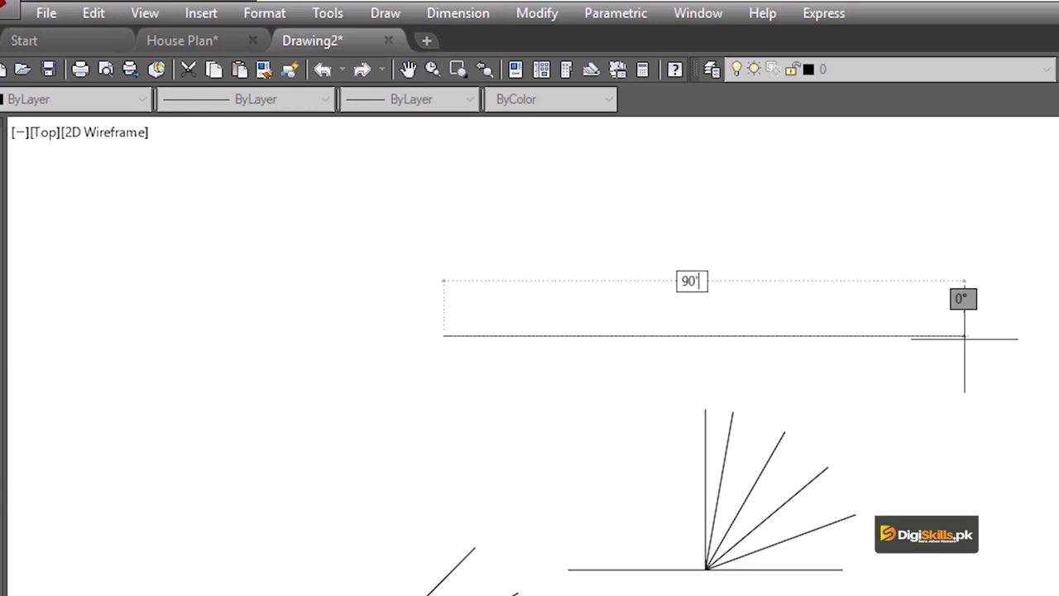
{"action": "key", "text": "Return"}
{"action": "key", "text": "Return"}
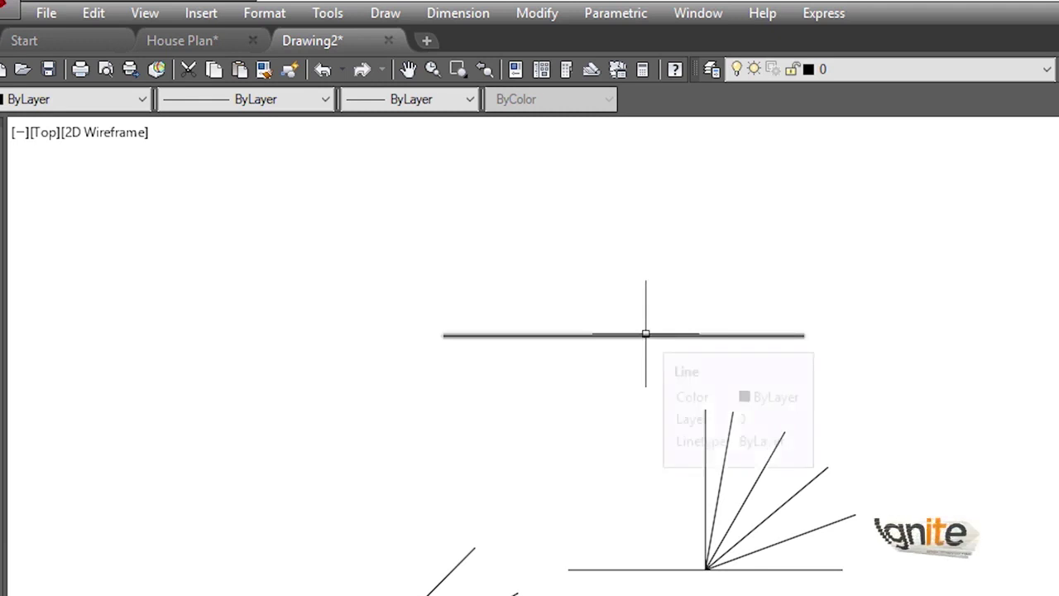
{"action": "scroll", "coordinate": [645, 334], "scroll_direction": "down", "scroll_amount": 2}
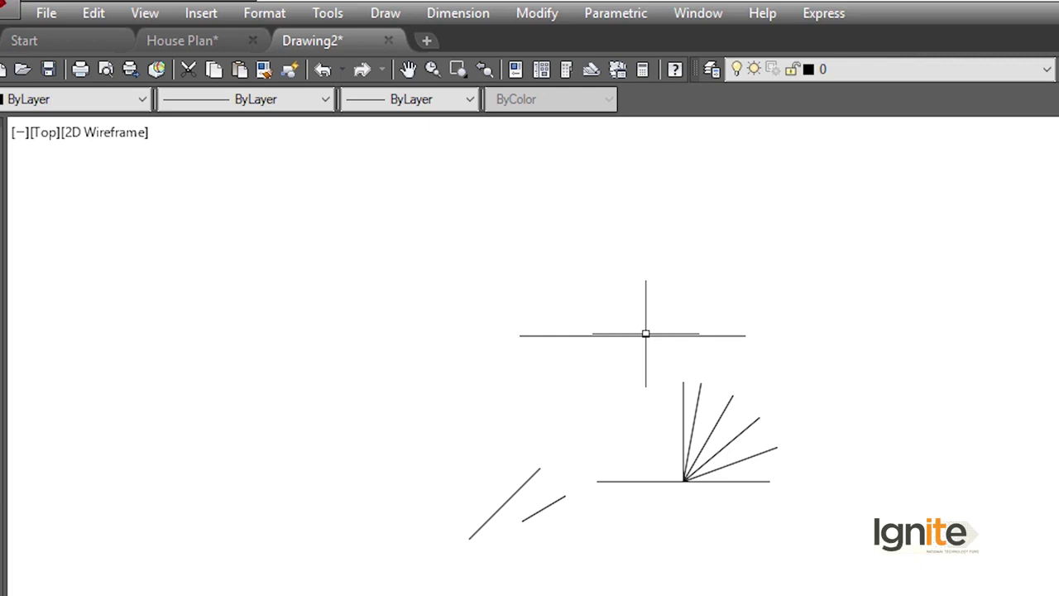